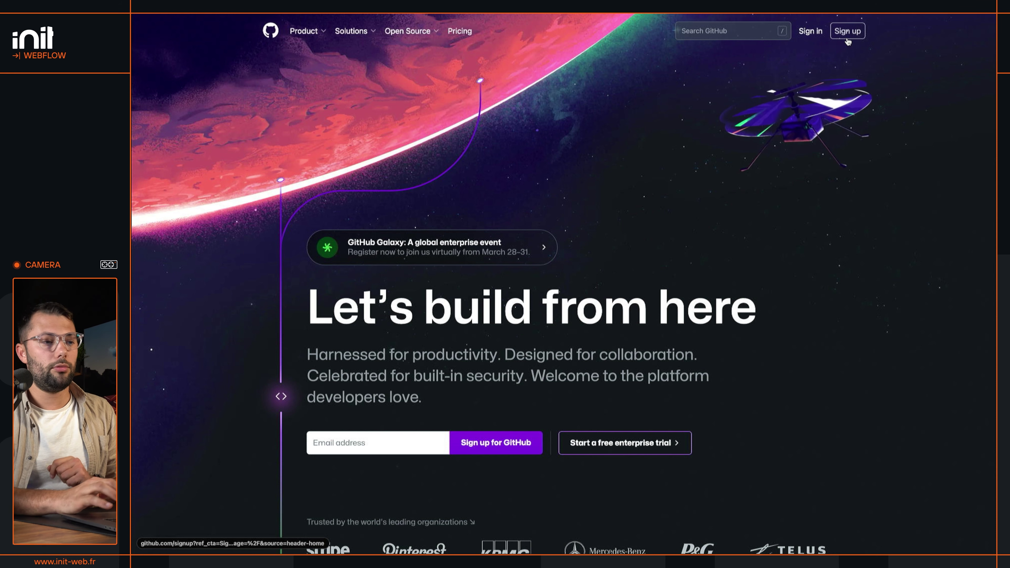
Switch to the GitHub Desktop page and download the macOS version.
mouse_move(133, 350)
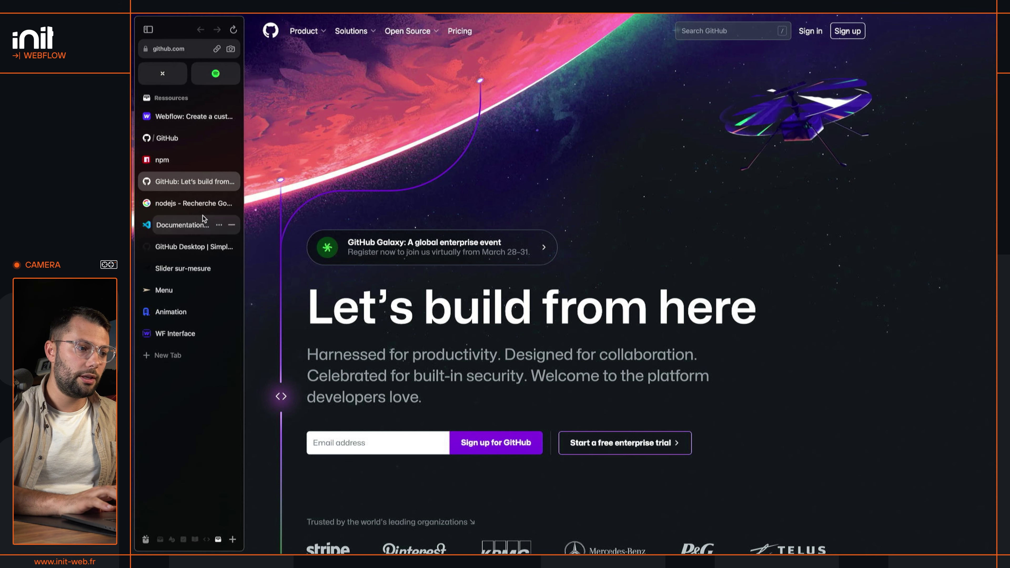
click(184, 246)
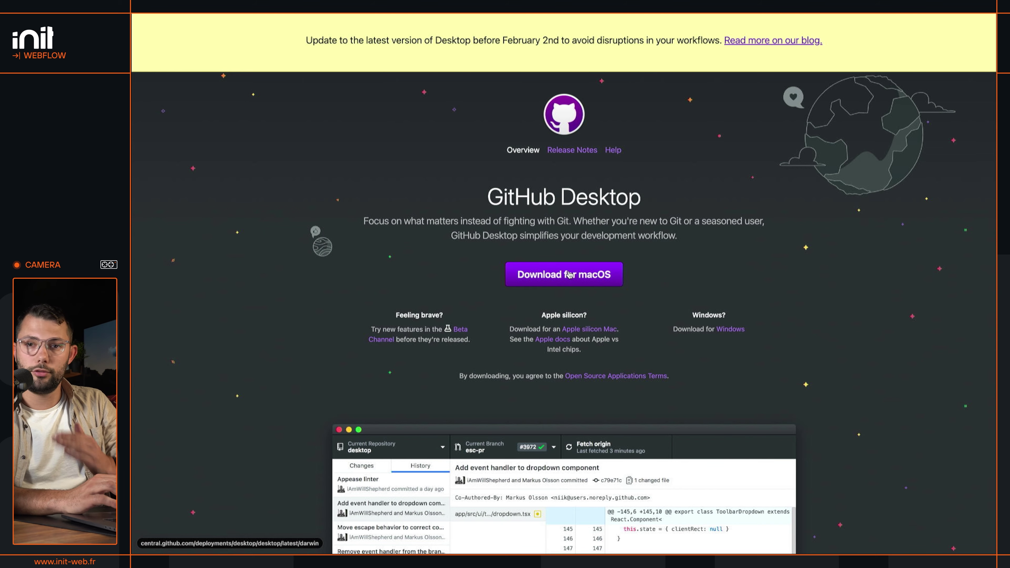
click(569, 275)
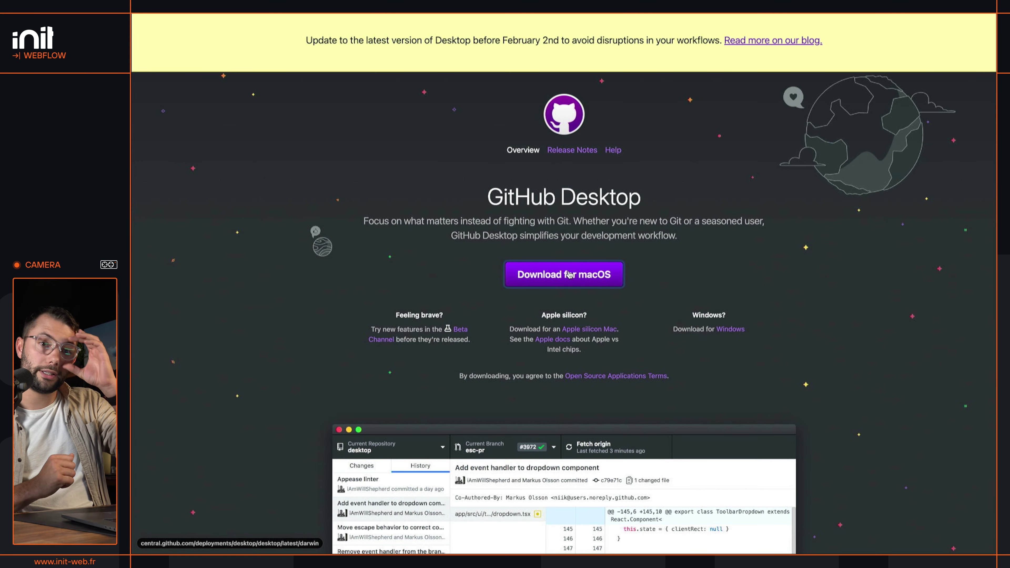
Move GitHub Desktop.app from the Downloads folder to the Applications folder and close the Finder window.
key(ctrl+Left)
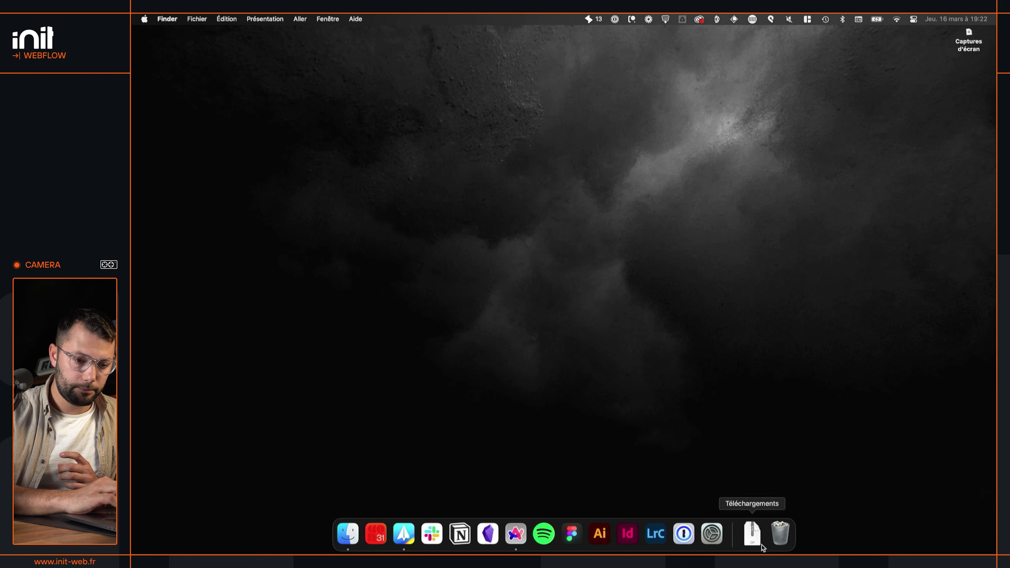
click(751, 532)
click(497, 160)
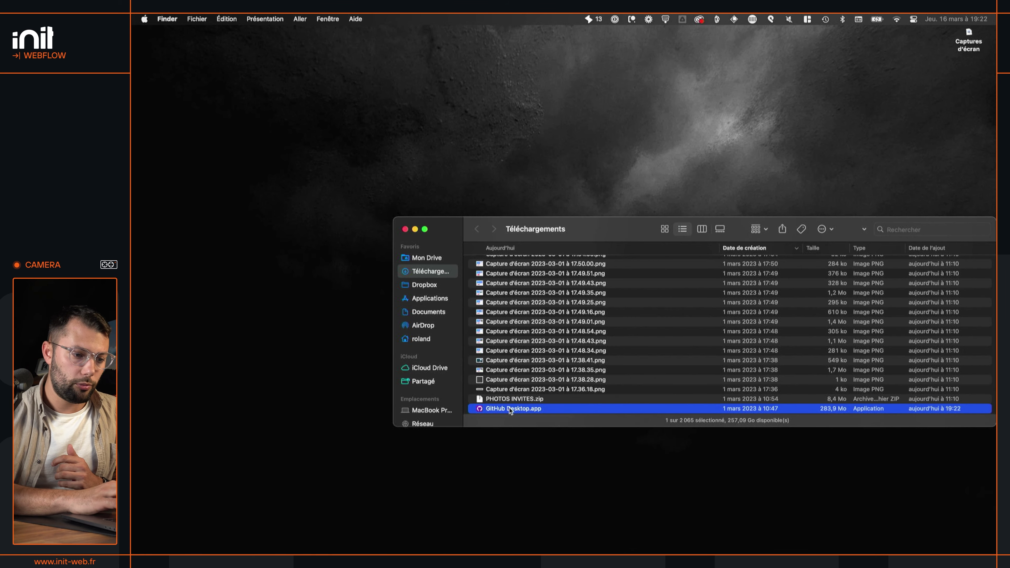
drag(512, 409, 441, 302)
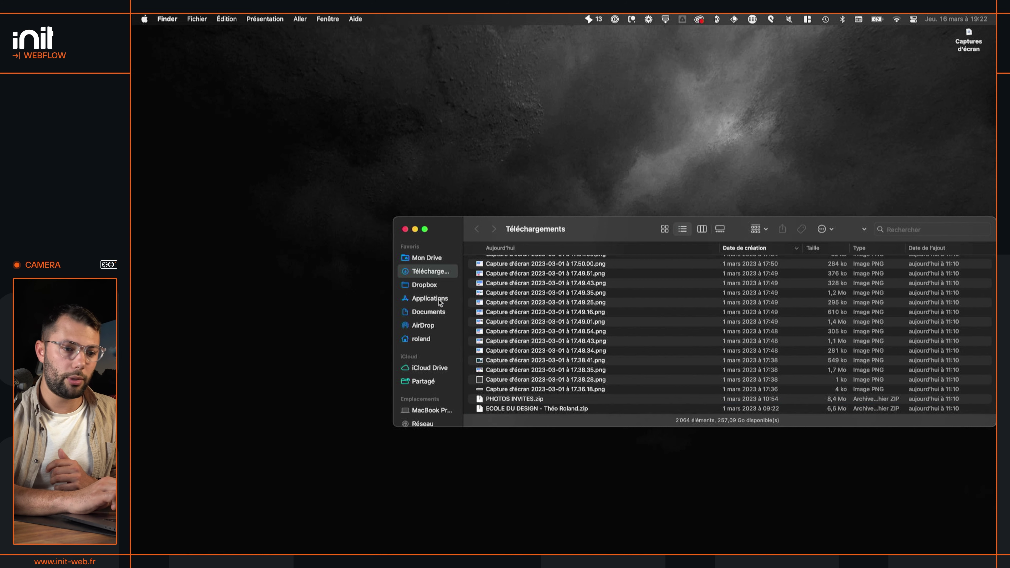
click(406, 229)
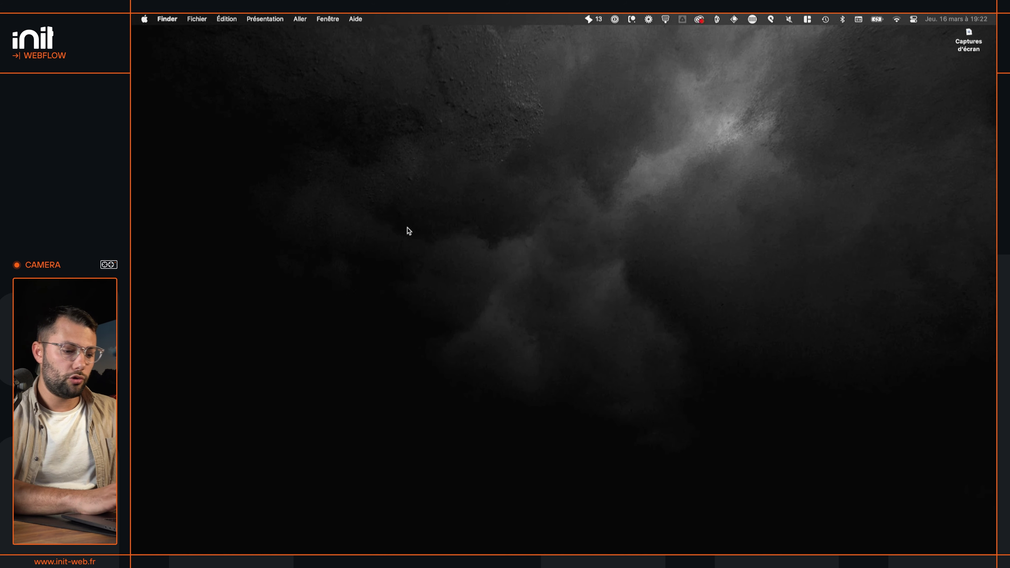
Find GitHub Desktop among the installed apps with the search "git", launch it and allow it to open.
key(F4)
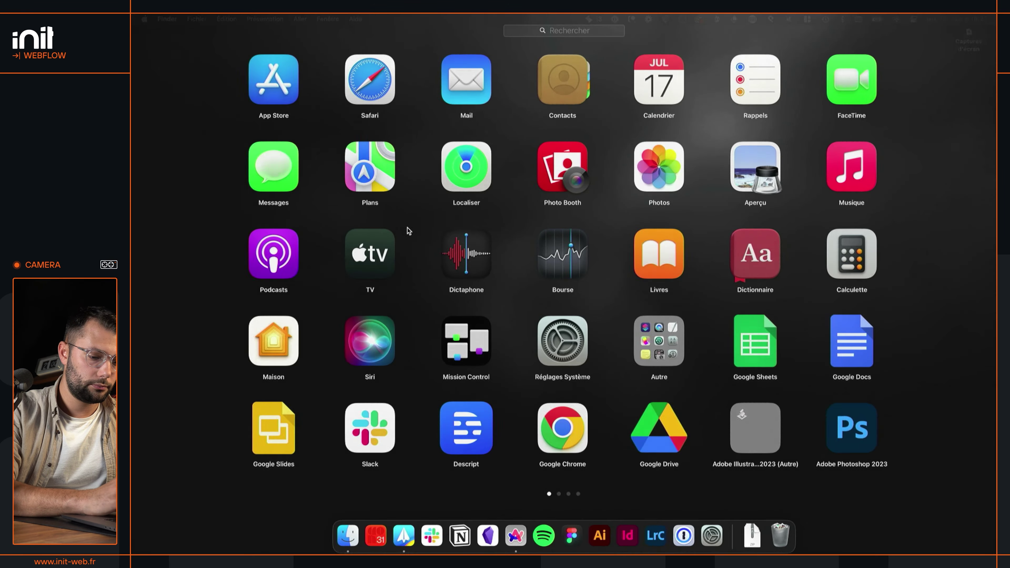
text(git)
key(Return)
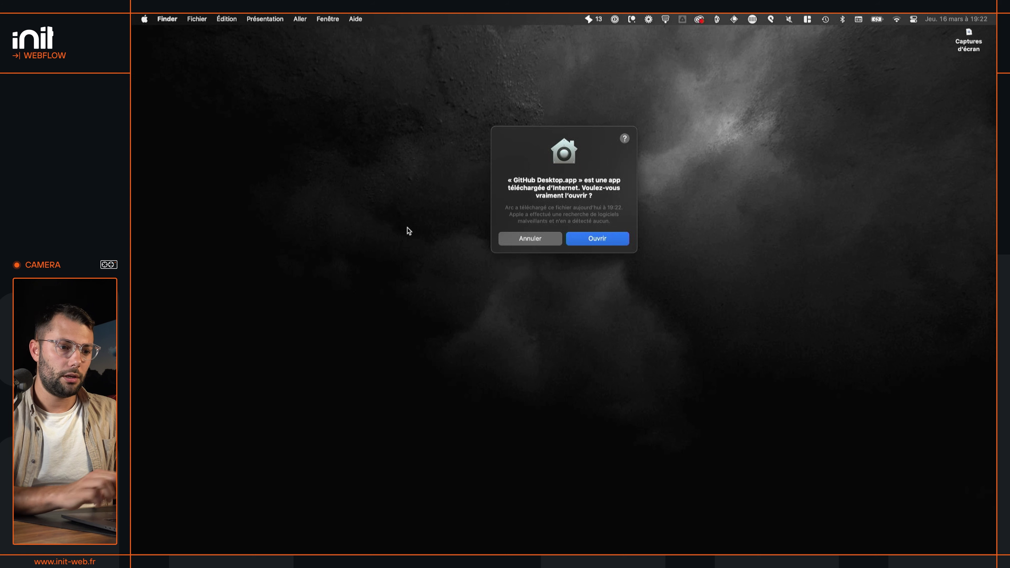
key(Return)
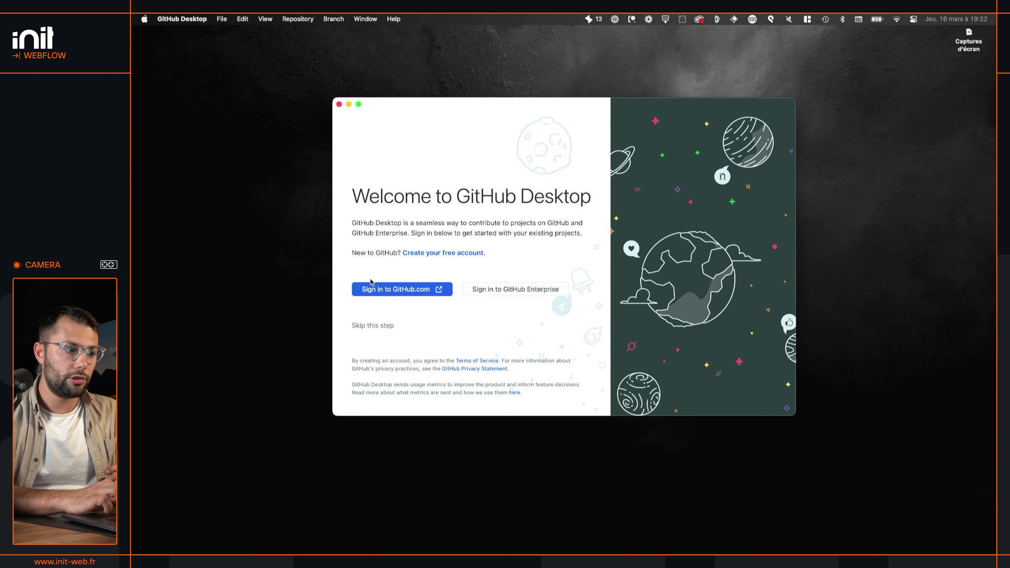
Sign in to GitHub.com, configure Git with the GitHub account name and email address, and close the GitHub Desktop and sign-in windows.
click(376, 290)
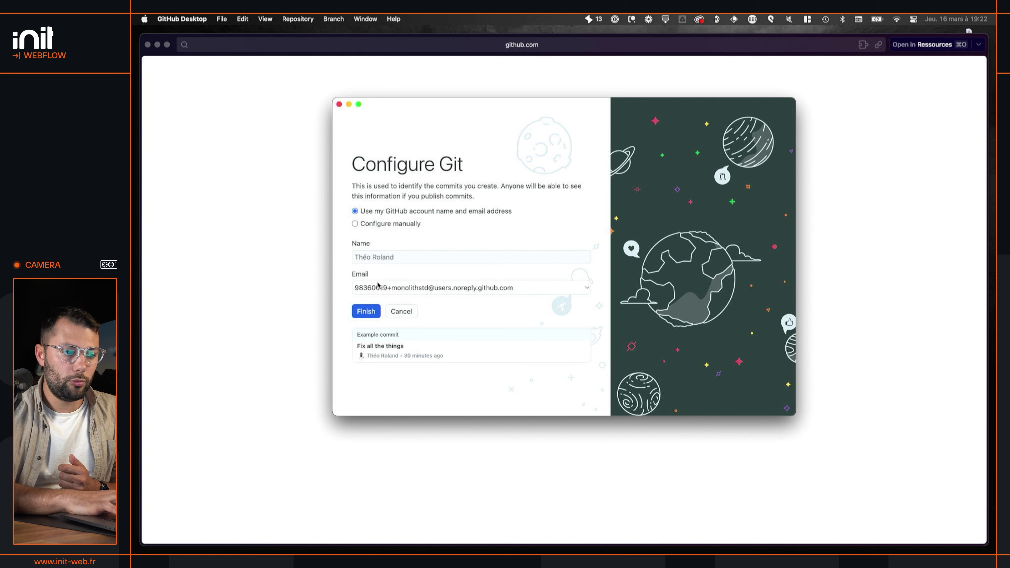
click(373, 310)
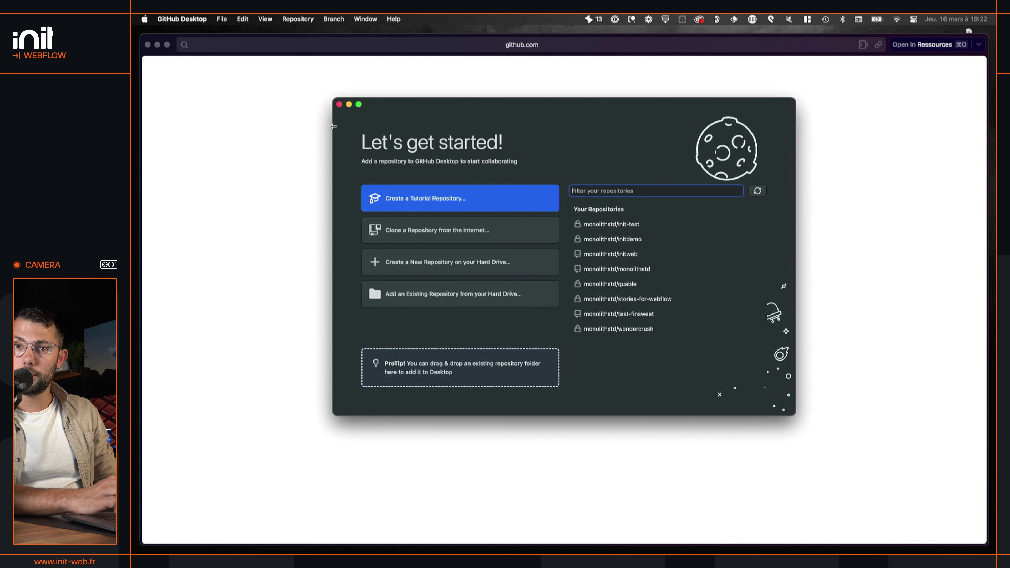
click(339, 104)
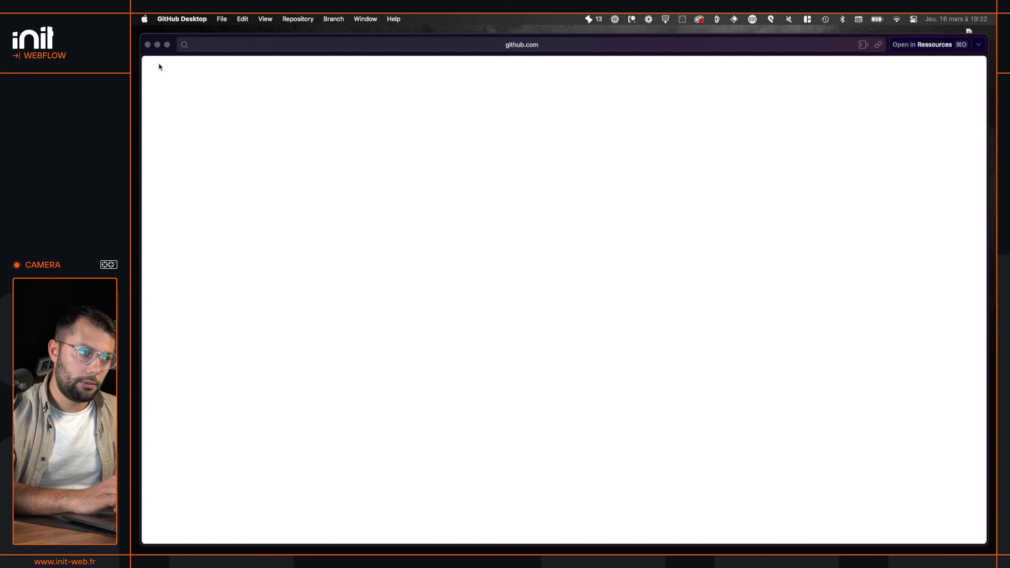
click(148, 45)
Return to the browser, go to the Visual Studio Code home page and download the Mac Universal stable build.
click(427, 217)
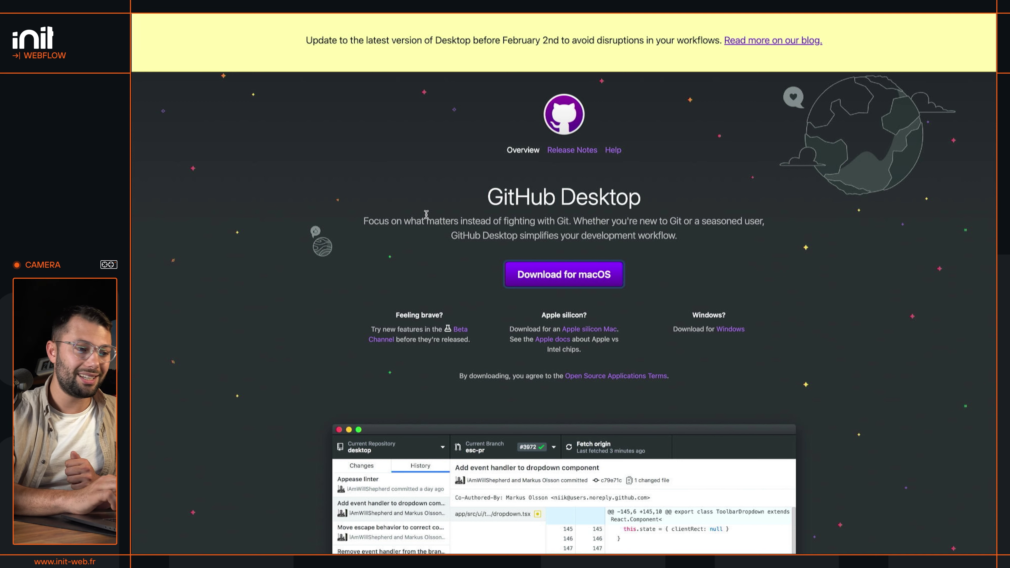
mouse_move(135, 207)
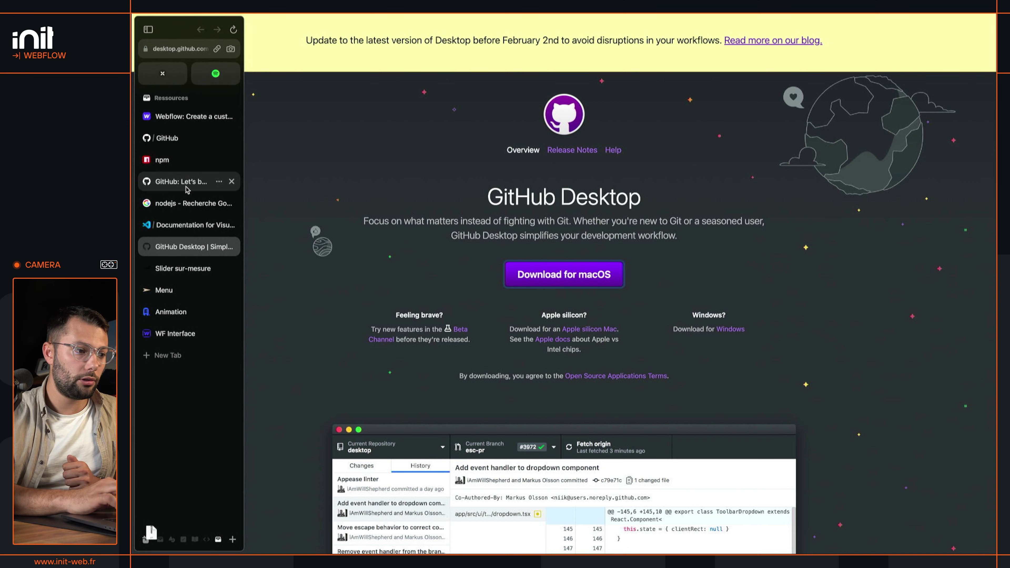
click(185, 224)
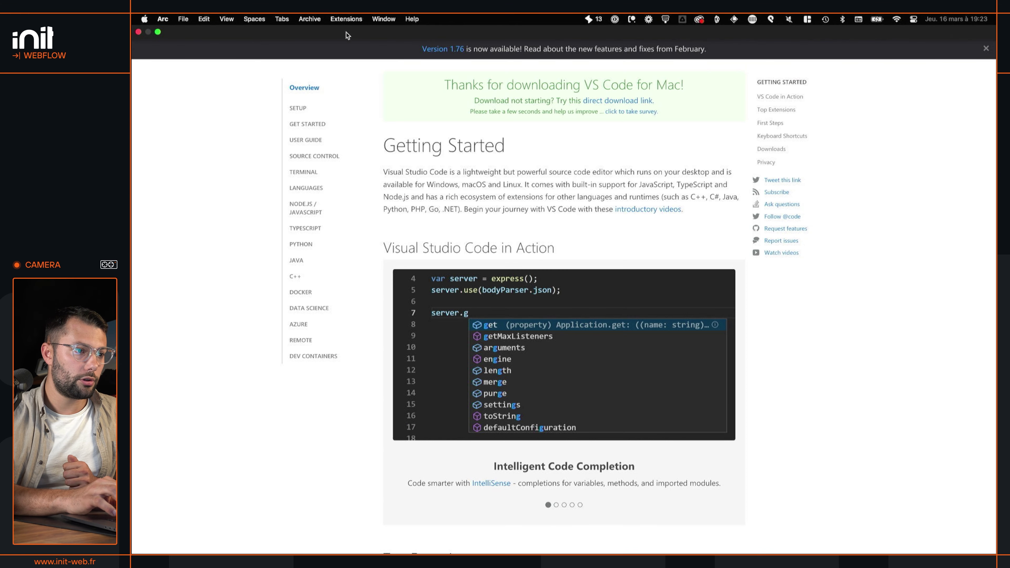
click(372, 28)
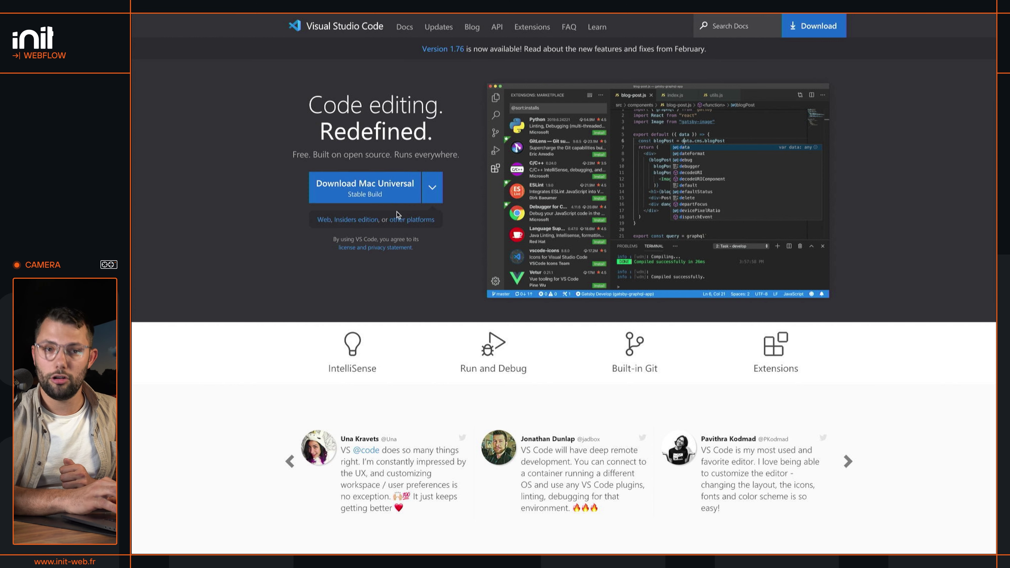
click(386, 193)
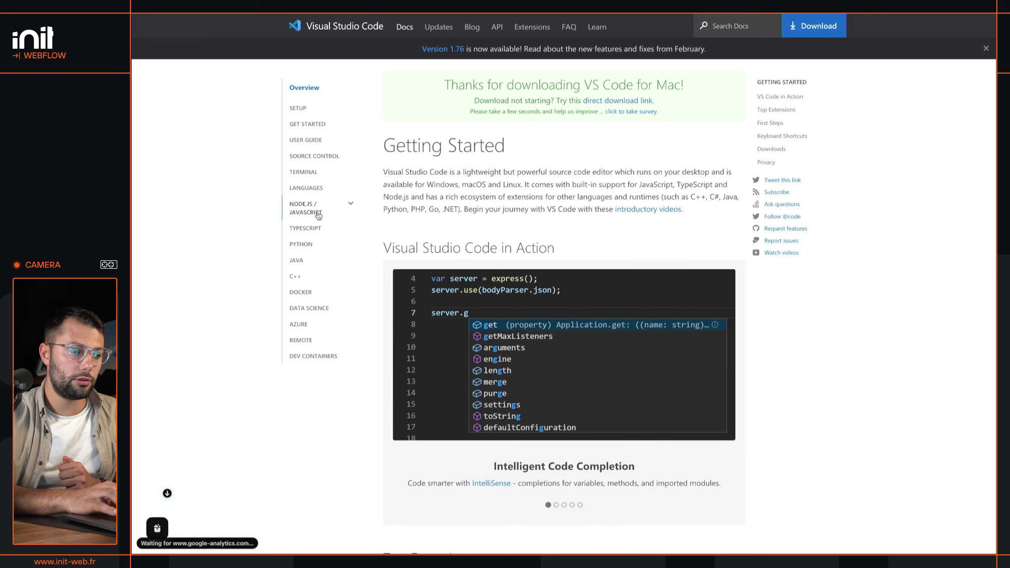
Extract the downloaded vscode-darwin-universal (1).zip, move Visual Studio Code.app to the Applications folder and close the Finder window.
mouse_move(133, 304)
click(147, 540)
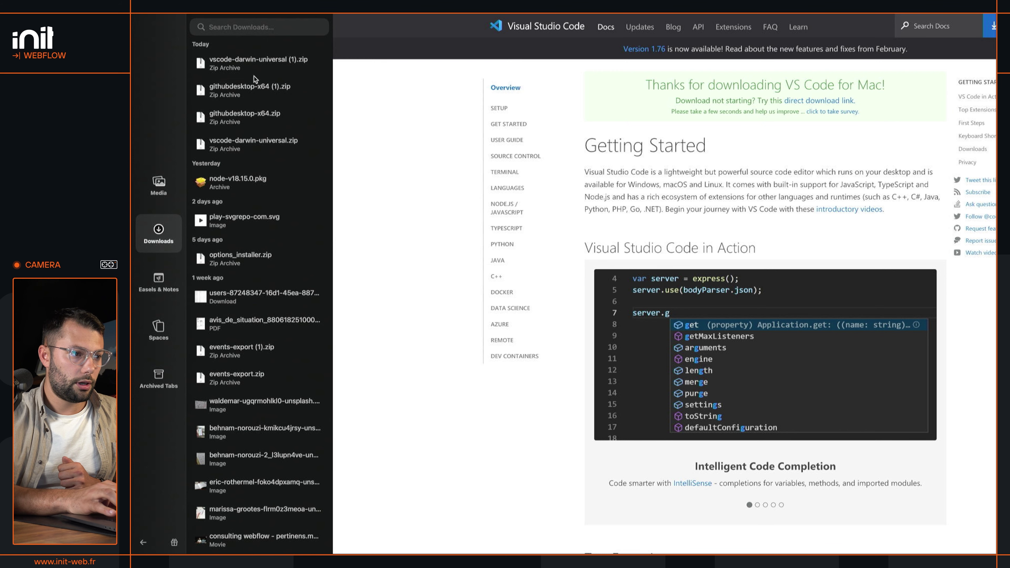
double_click(256, 68)
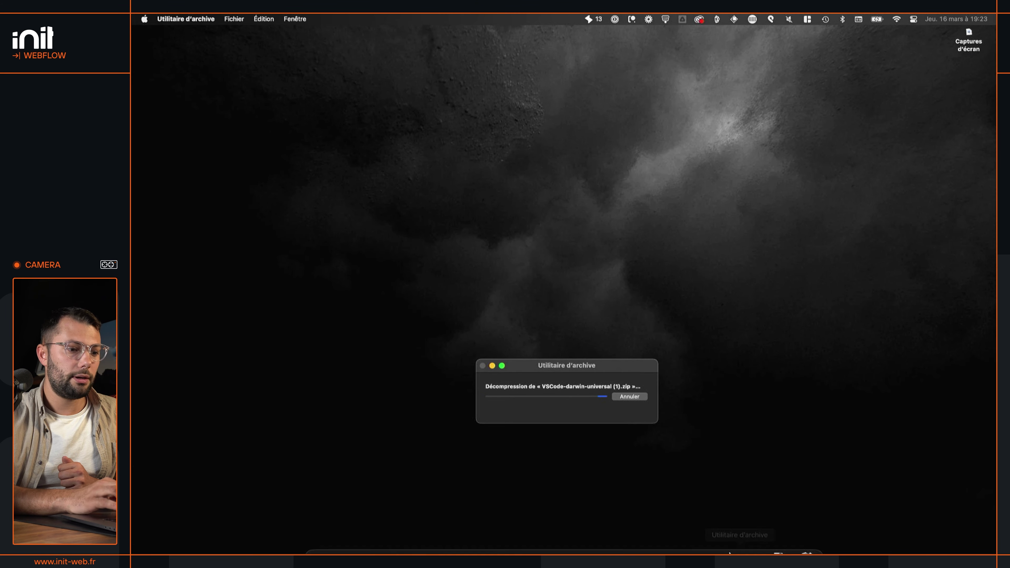
mouse_move(730, 553)
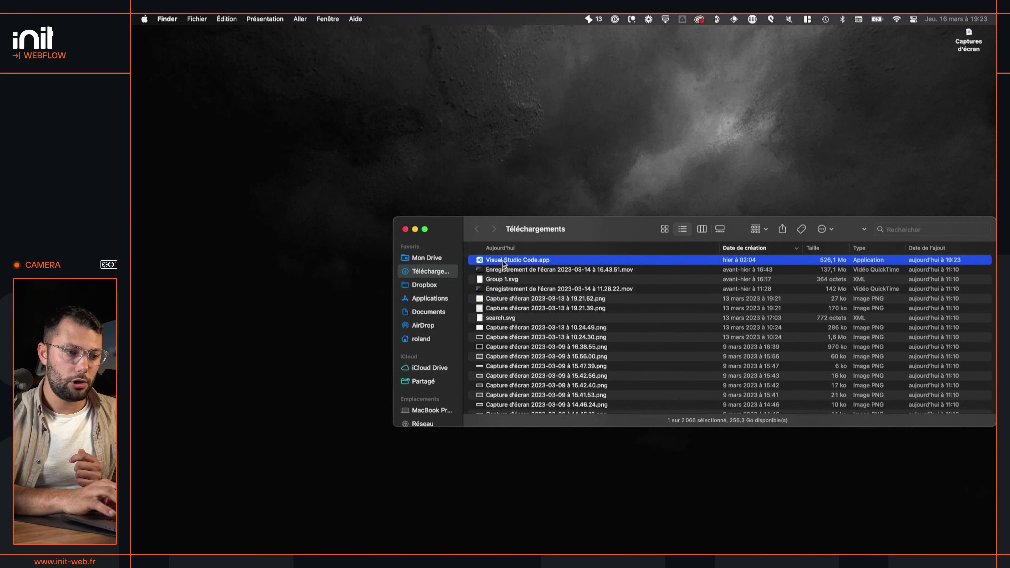
drag(502, 261, 438, 292)
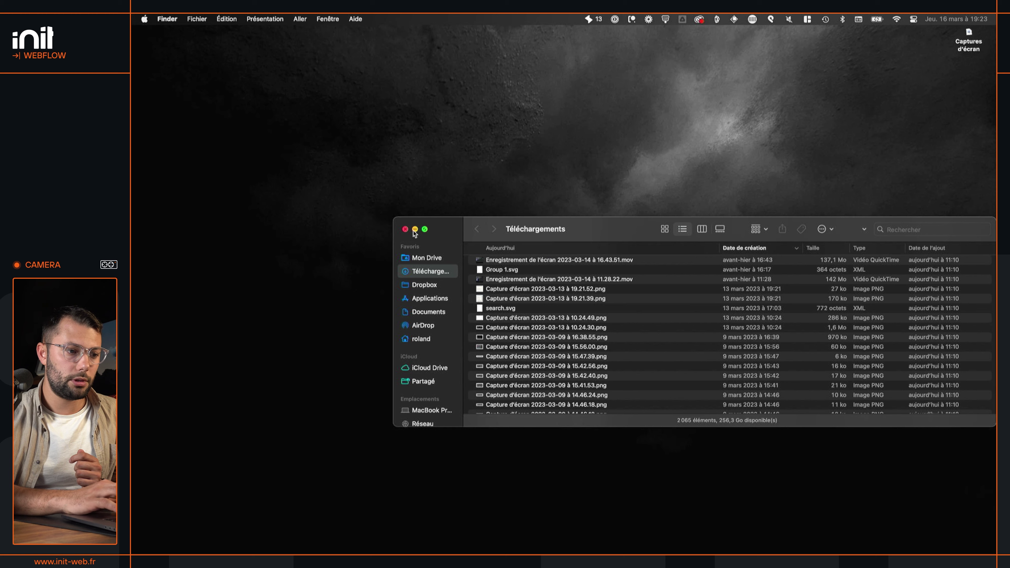
key(super+w)
Find Visual Studio Code among the installed apps by name, launch it and allow it to open.
key(F4)
text(visu)
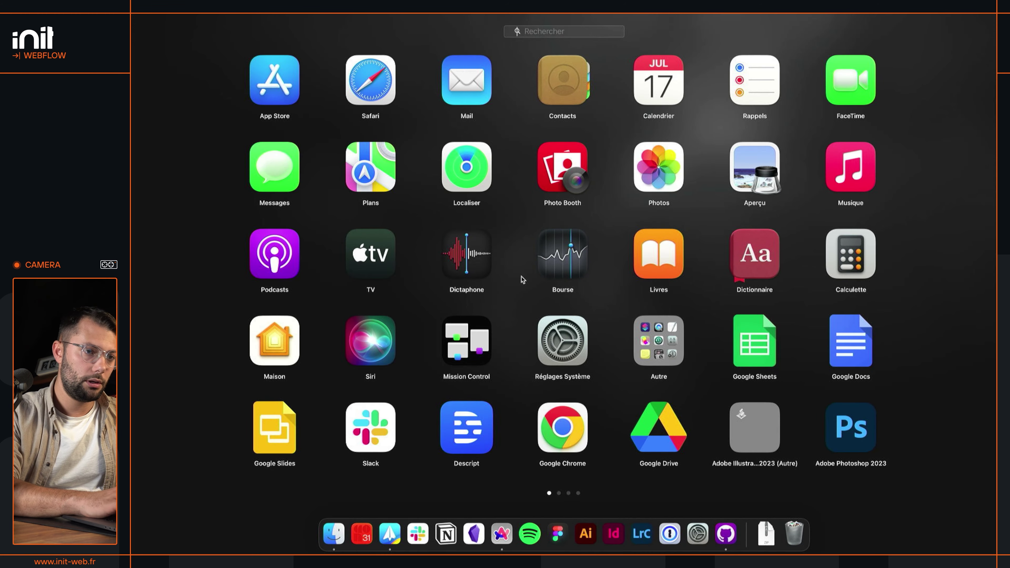
key(BackSpace)
key(BackSpace)
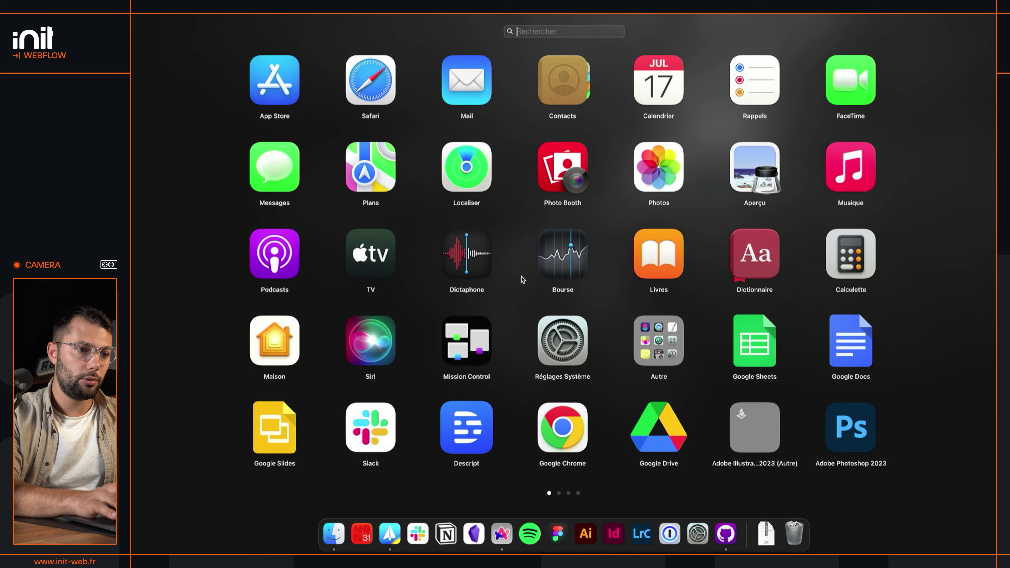
text(su)
key(Return)
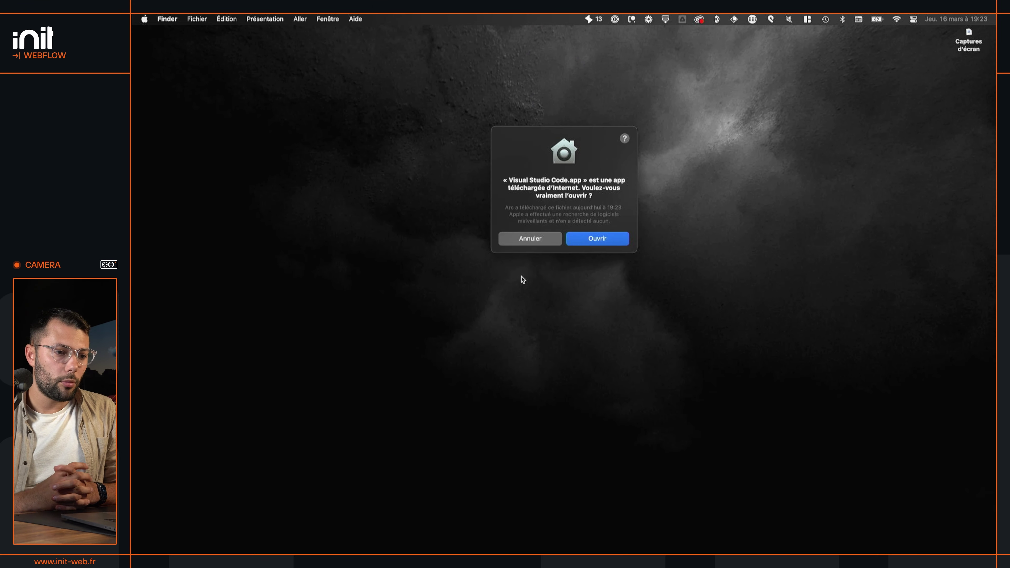
key(Return)
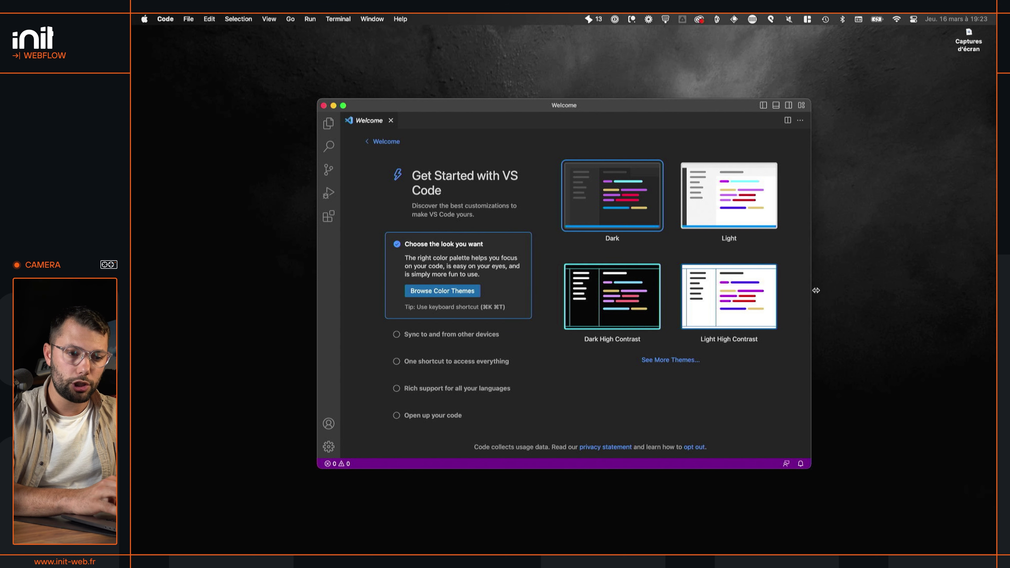
Widen the Visual Studio Code window, then install the French language pack and restart the editor.
drag(816, 290, 934, 291)
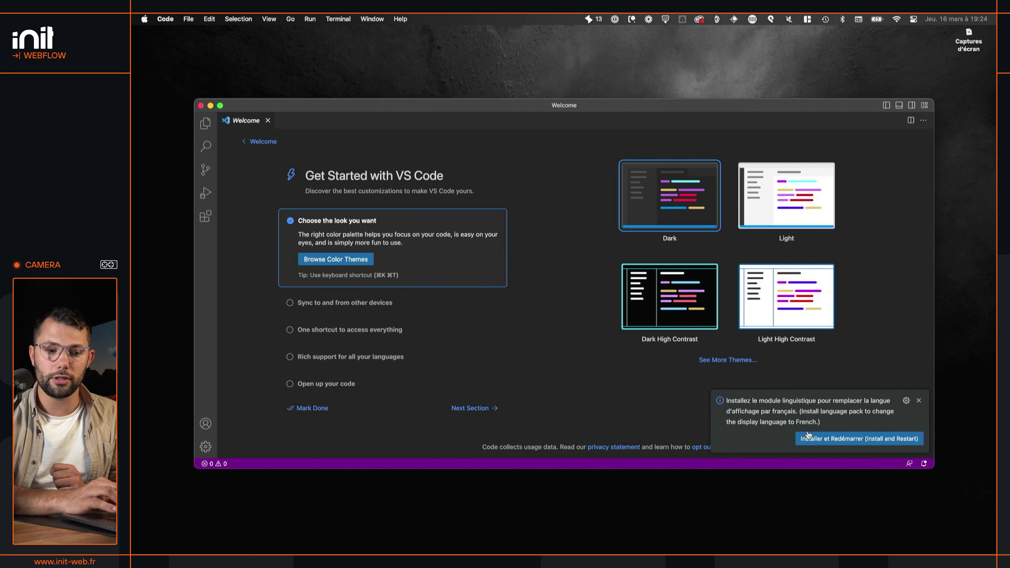
click(819, 440)
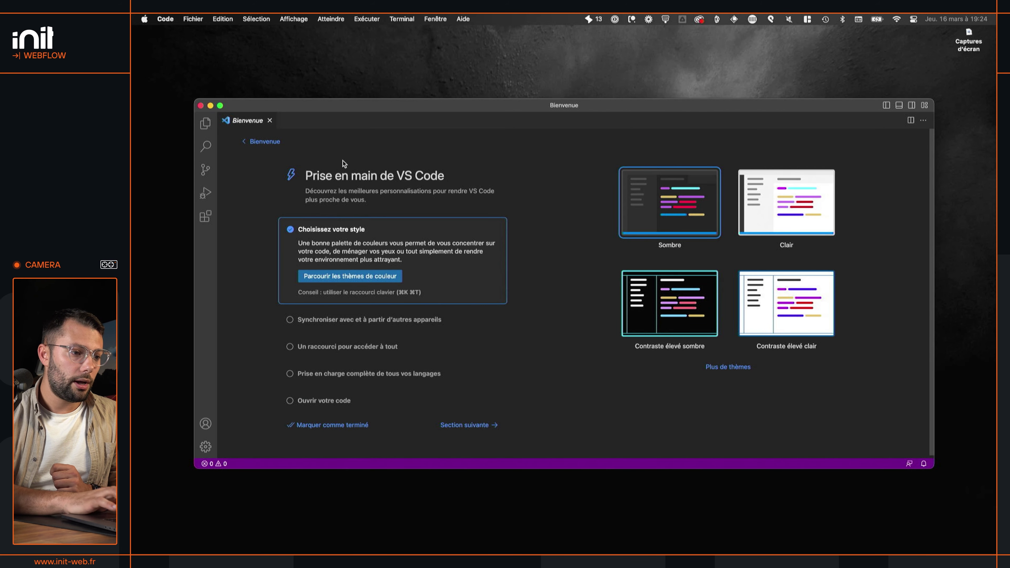
Search the extensions for "prettier", install Prettier - Code formatter and look through its details page.
click(205, 217)
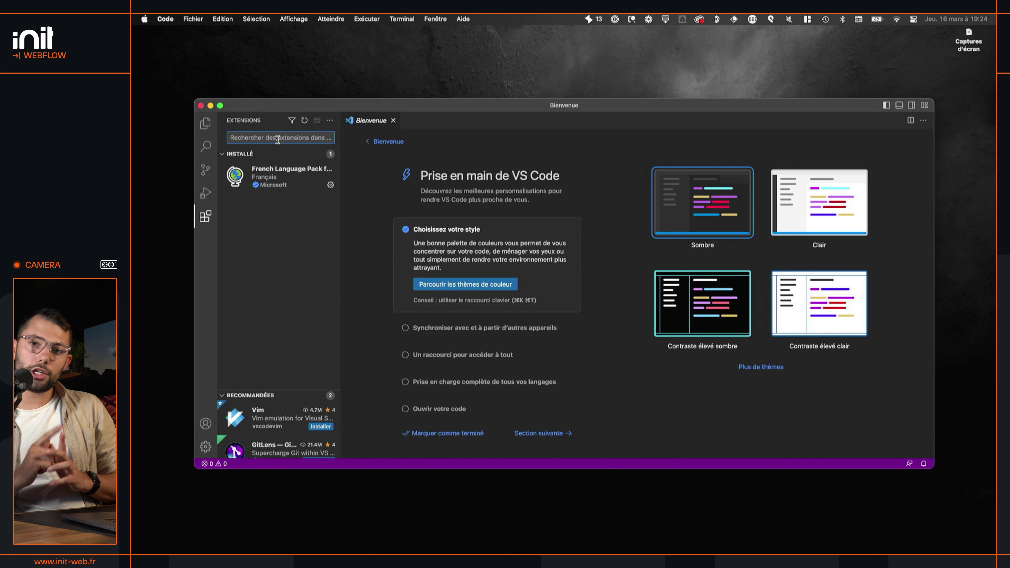
text(prettier)
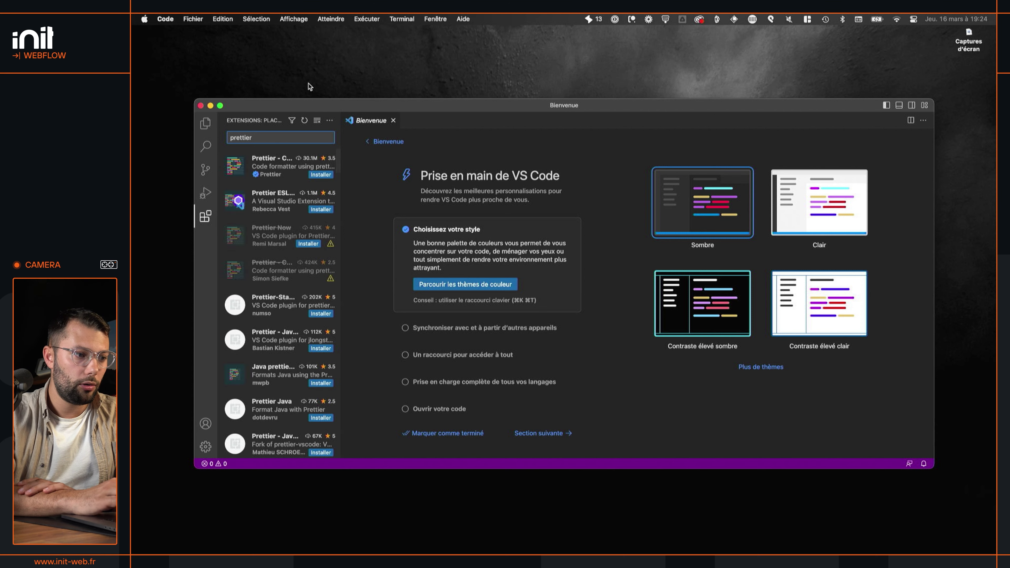
click(319, 174)
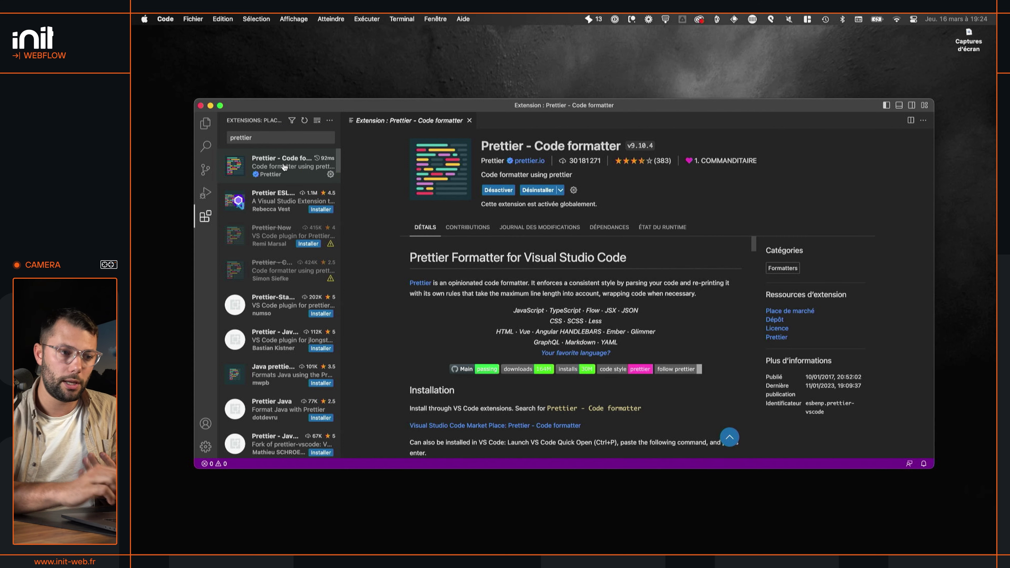
scroll(493, 376, down, 8)
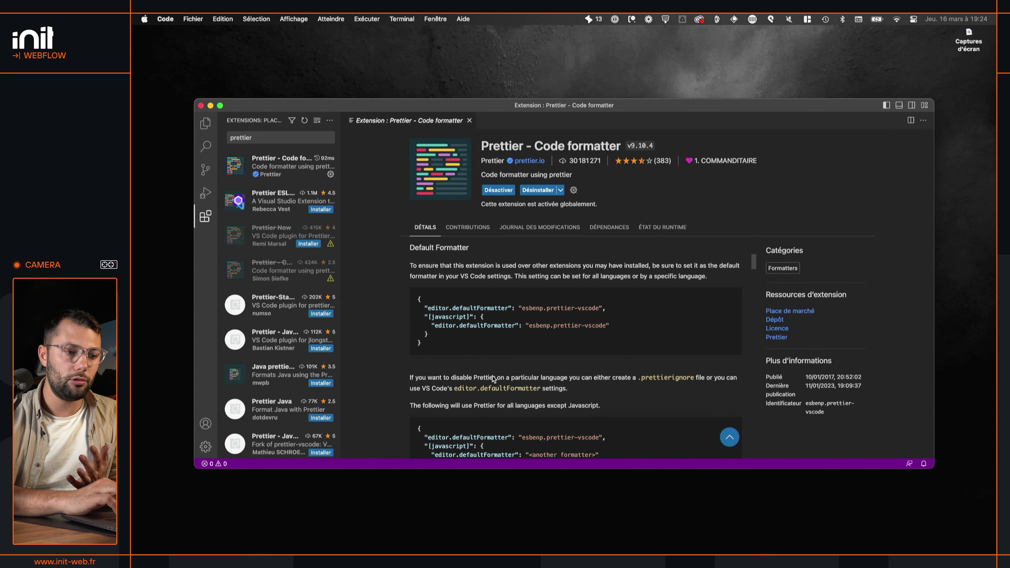
scroll(493, 376, down, 3)
scroll(492, 376, up, 8)
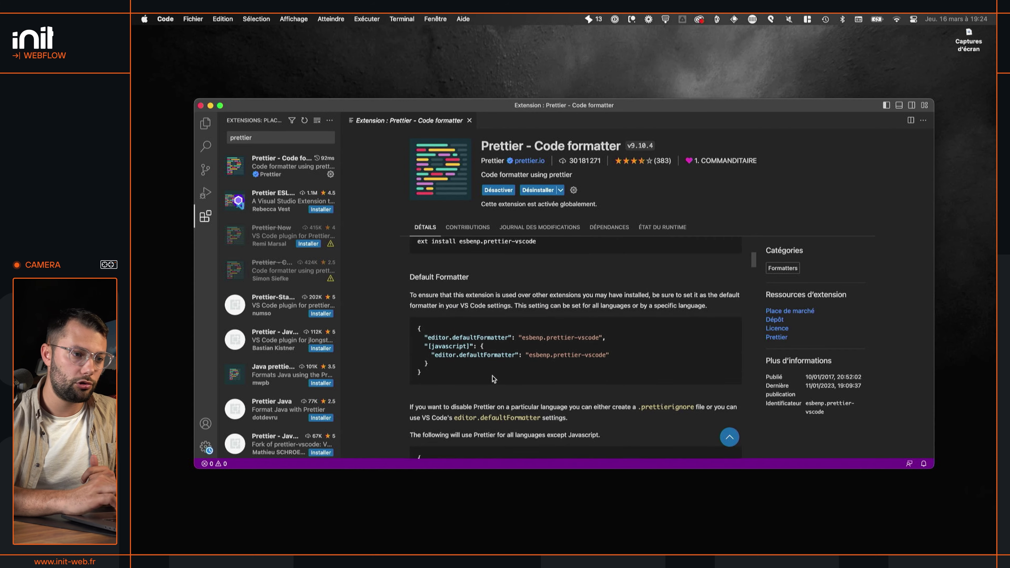
Search the extensions for "eslint" and install Microsoft's ESLint extension.
key(super+shift+x)
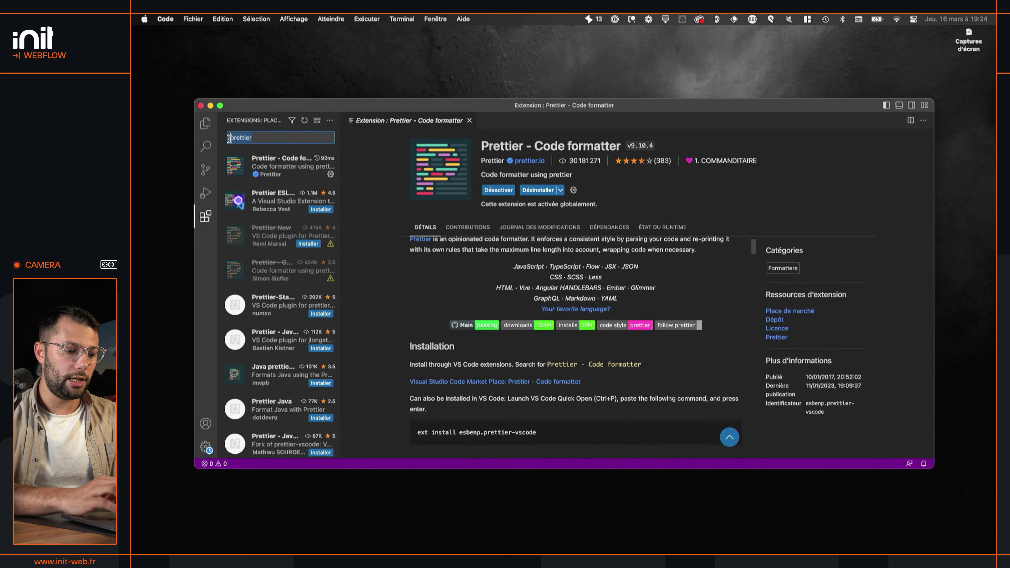
text(eslint)
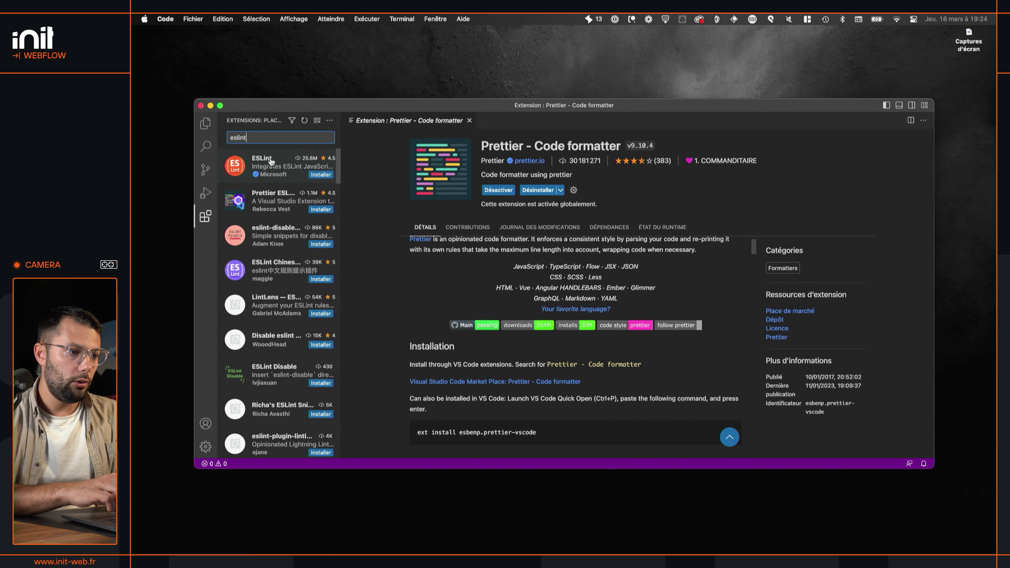
click(277, 161)
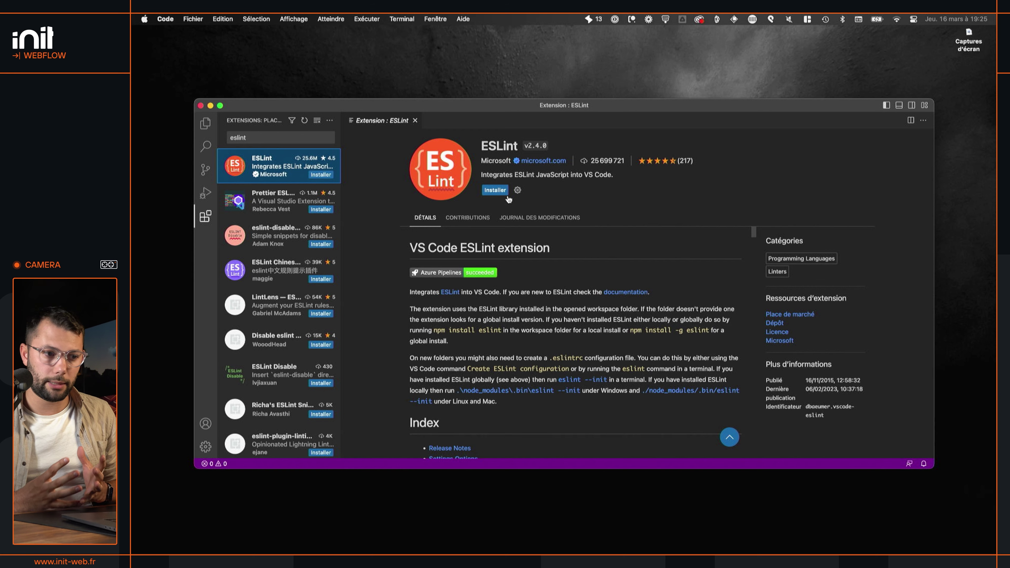
click(502, 190)
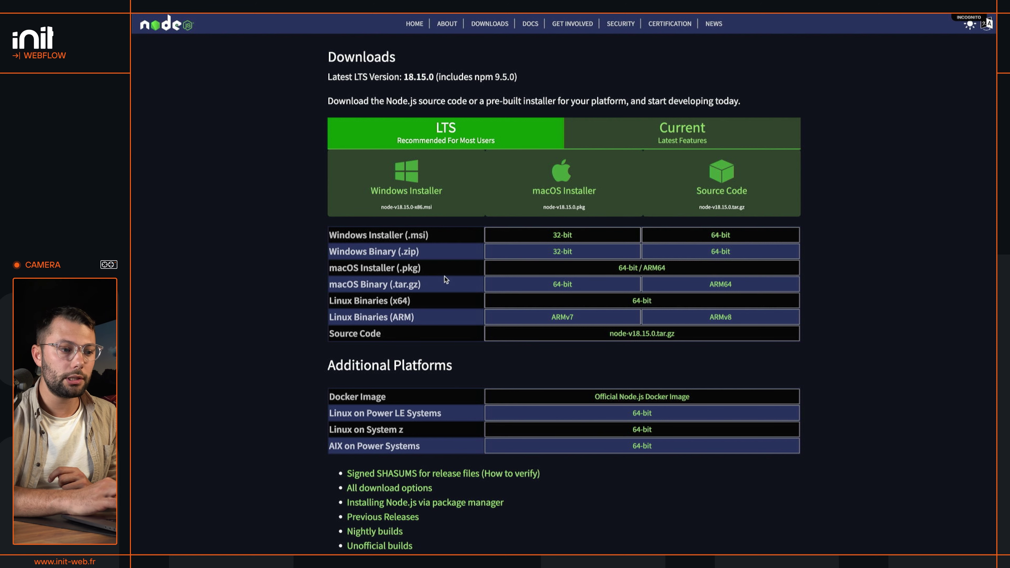
Download the 64-bit / ARM64 macOS Installer (.pkg) of Node.js, open the downloaded package and bring its installer forward with Visual Studio Code minimized.
click(534, 270)
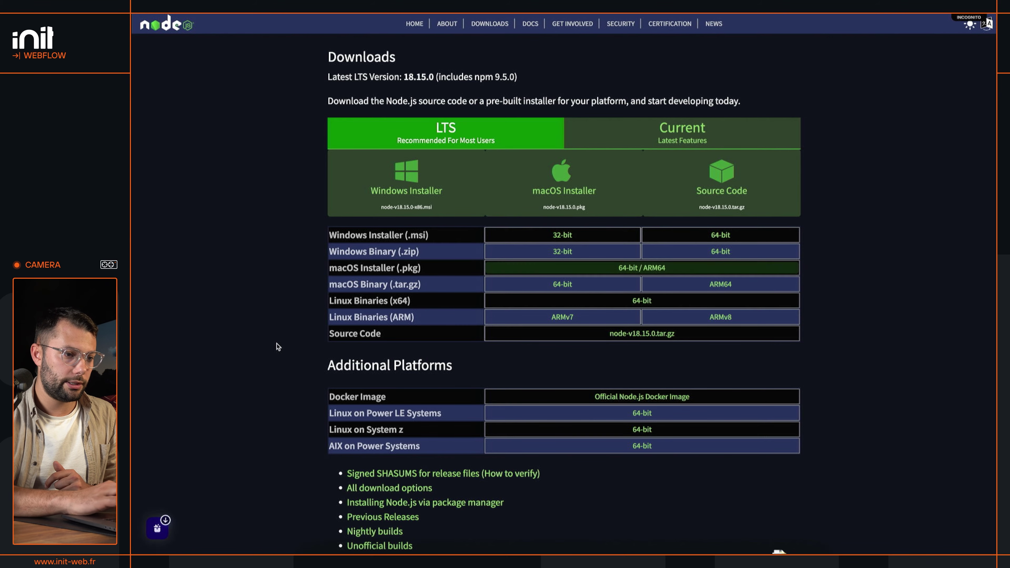
key(ctrl+Left)
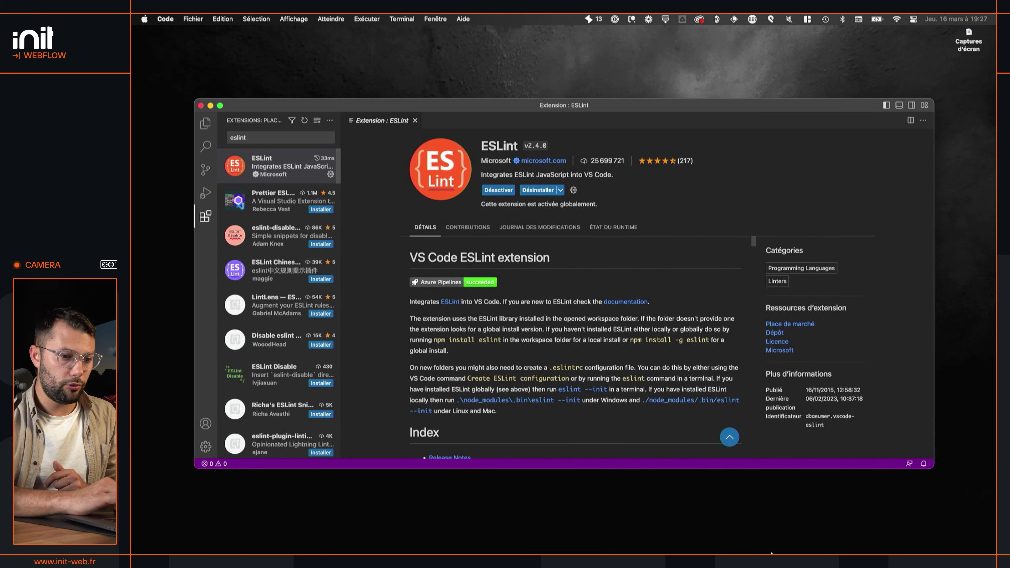
mouse_move(771, 551)
click(780, 533)
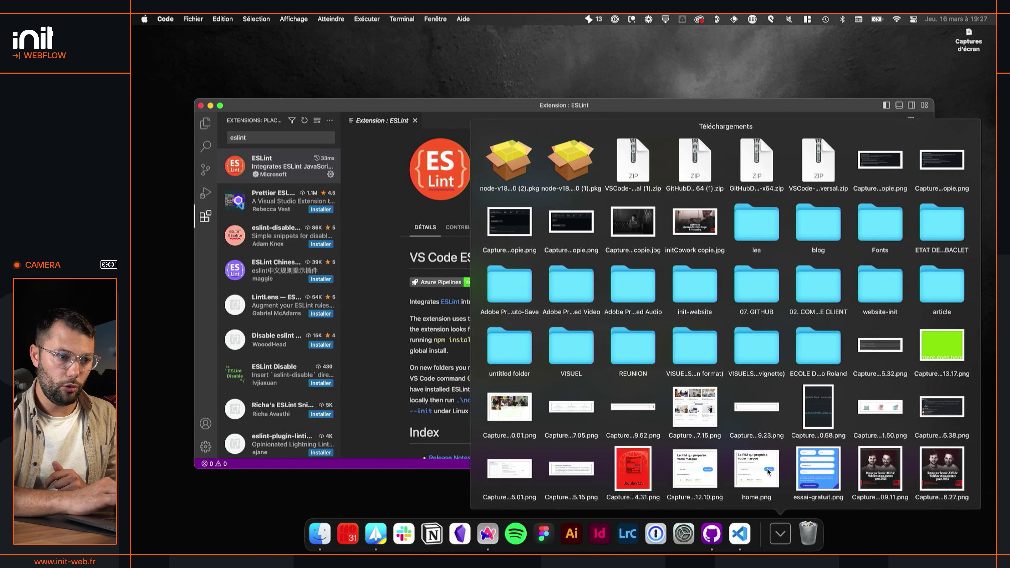
click(574, 167)
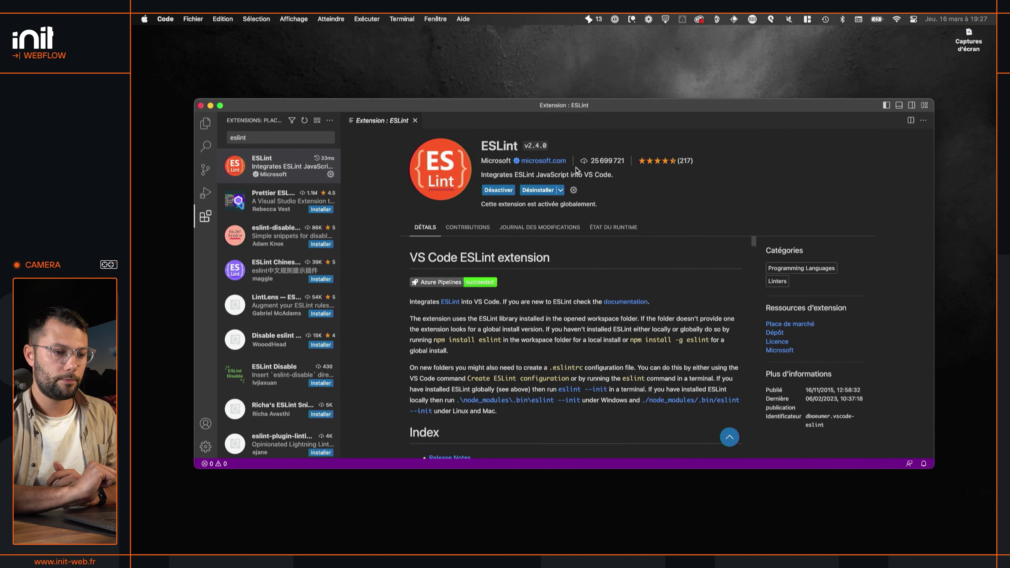
click(210, 106)
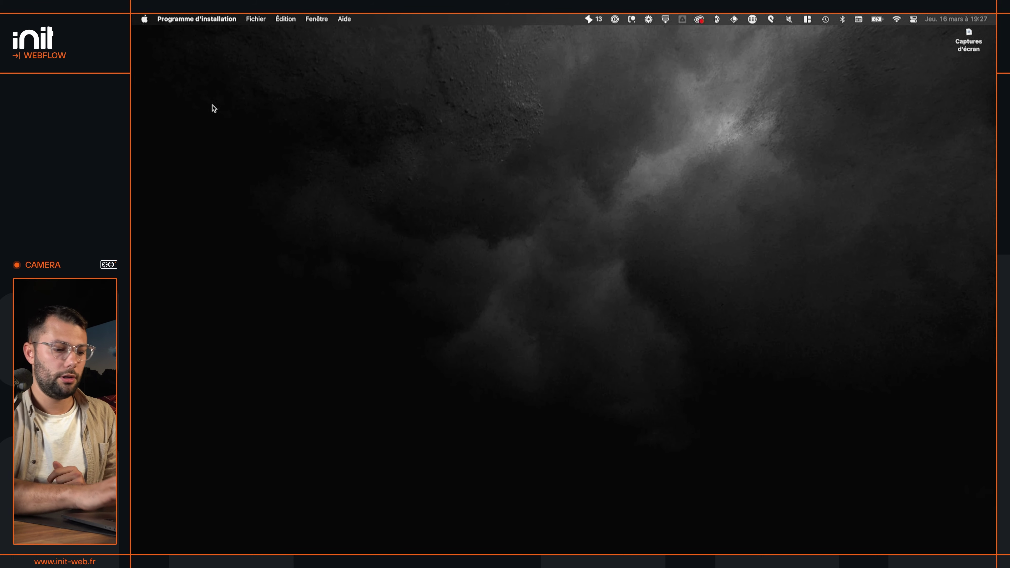
mouse_move(725, 551)
click(751, 535)
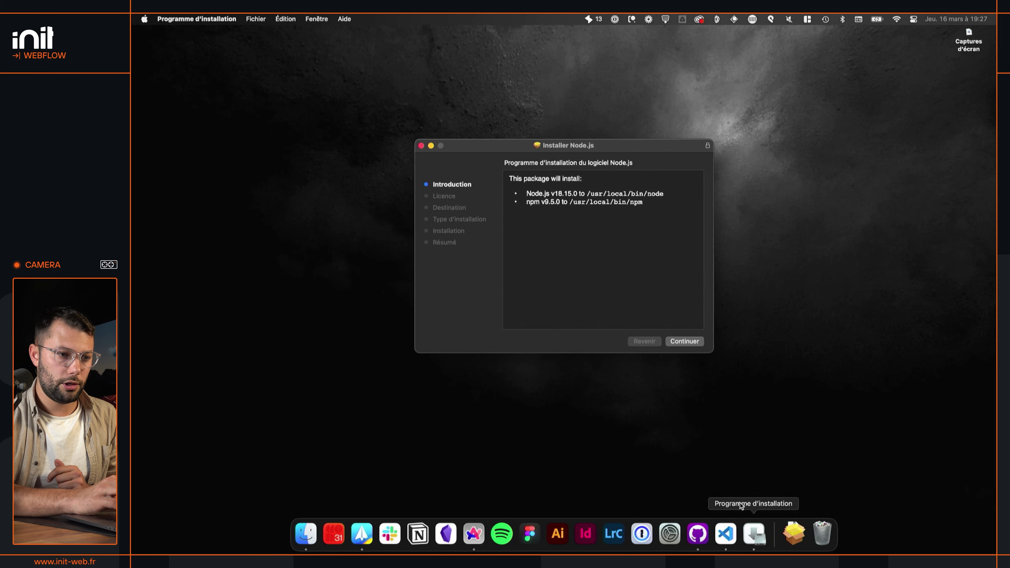
Install Node.js with the default options, accepting the licence agreement, and move the installer package to the trash when closing.
click(678, 343)
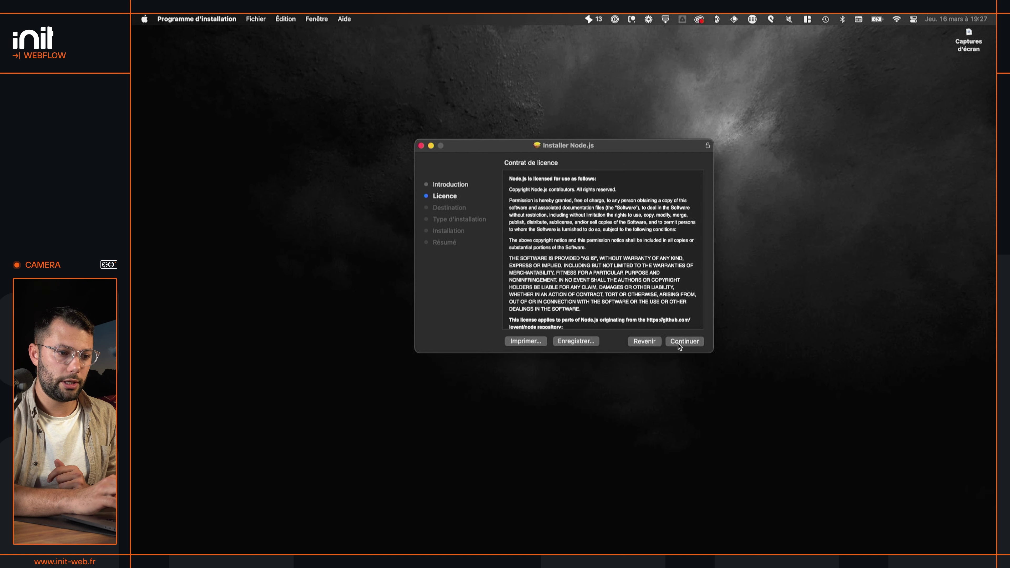
click(679, 342)
key(Return)
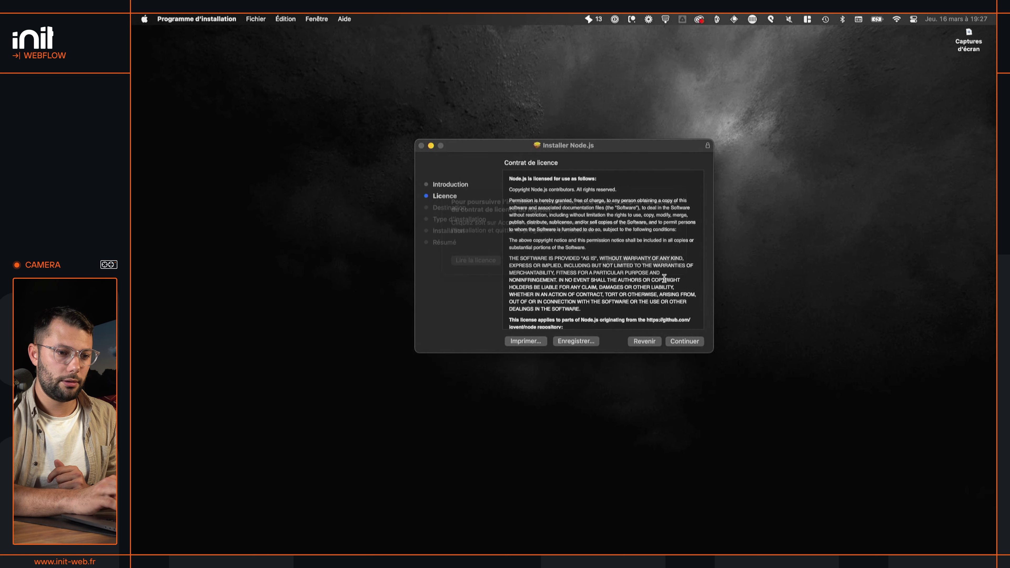
key(Return)
key(Return)
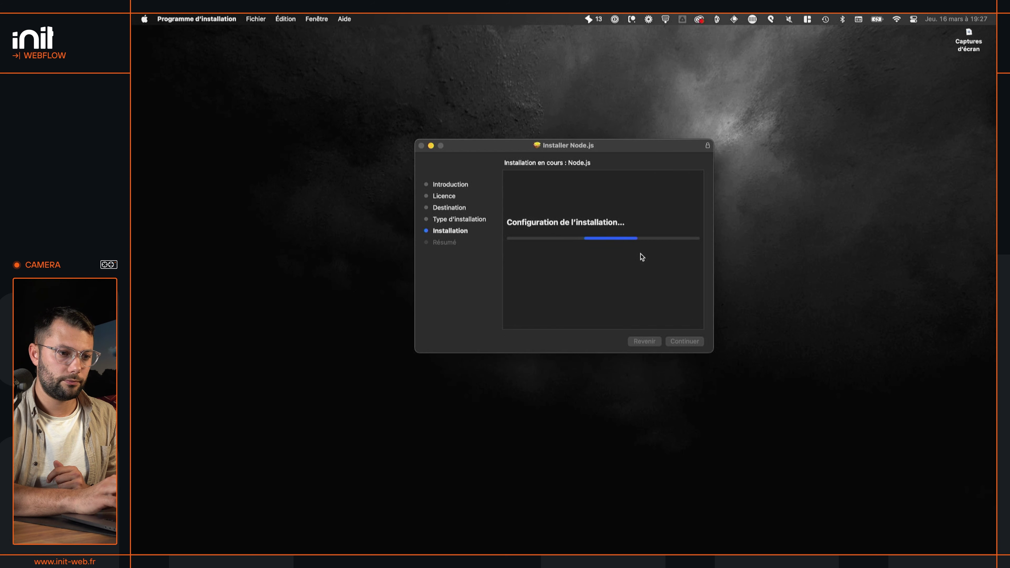
click(629, 210)
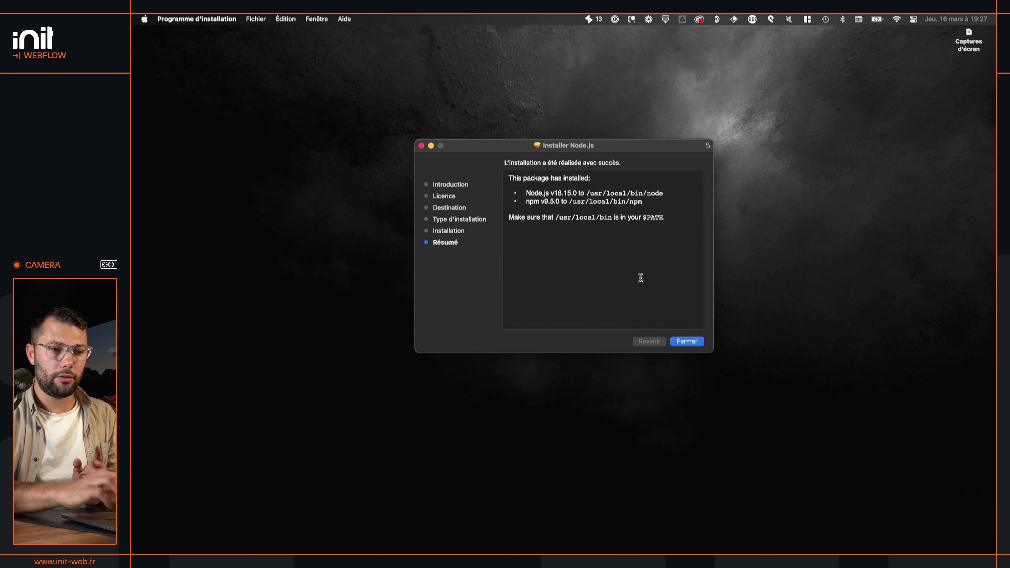
click(686, 340)
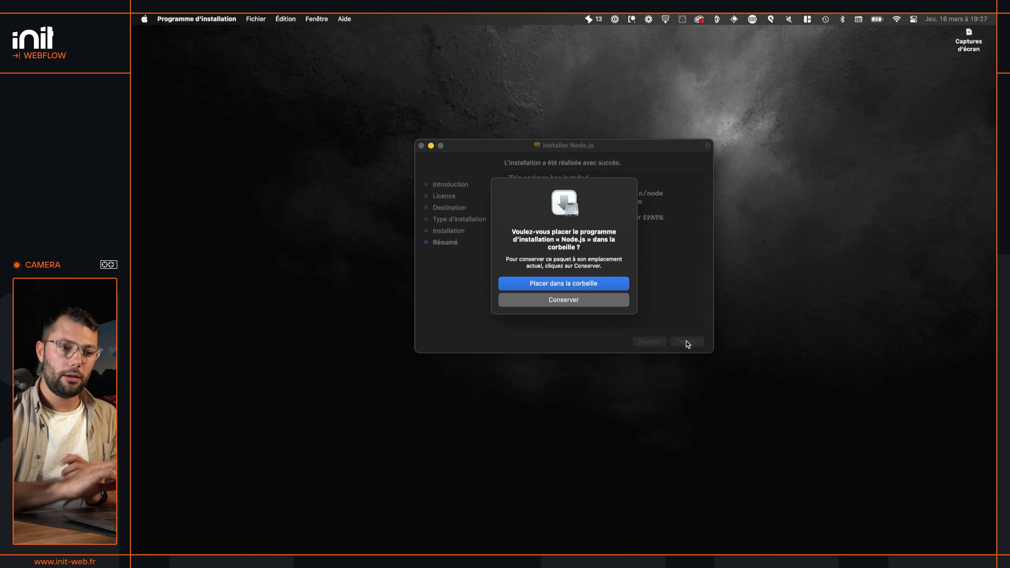
click(590, 282)
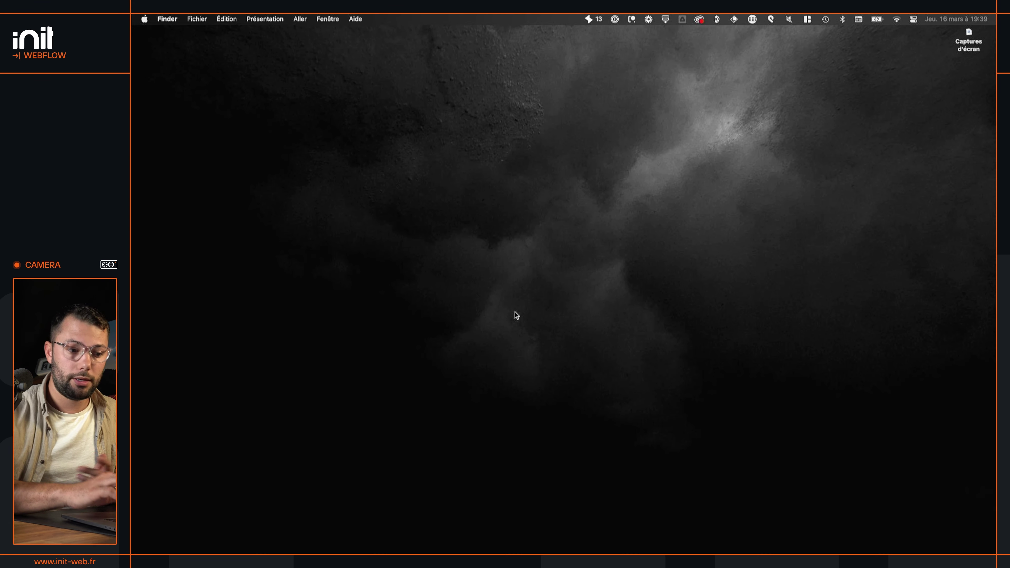
Open Terminal and check the installed Node.js version with node -v.
key(F4)
text(terminal)
key(Return)
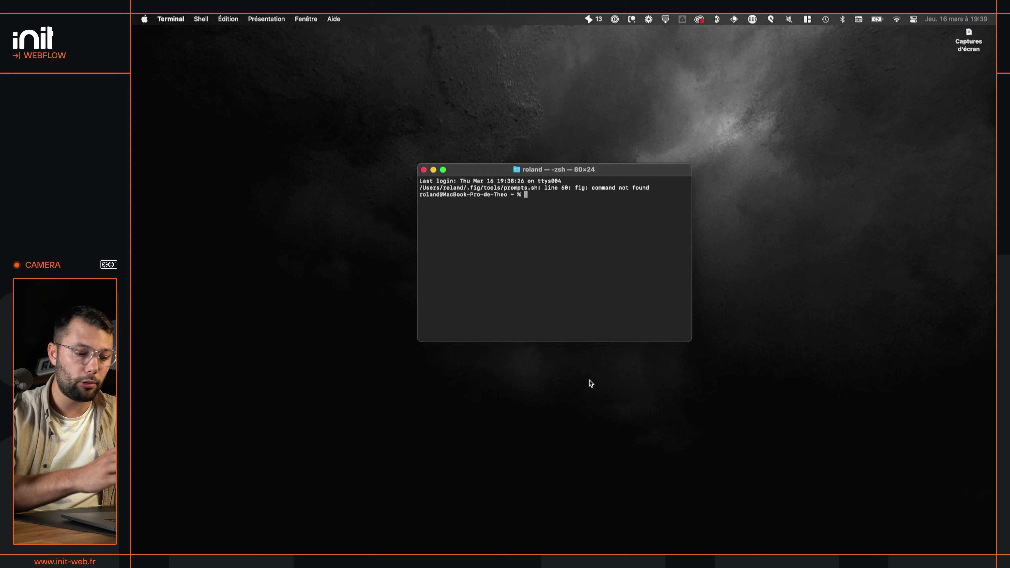
text(node )
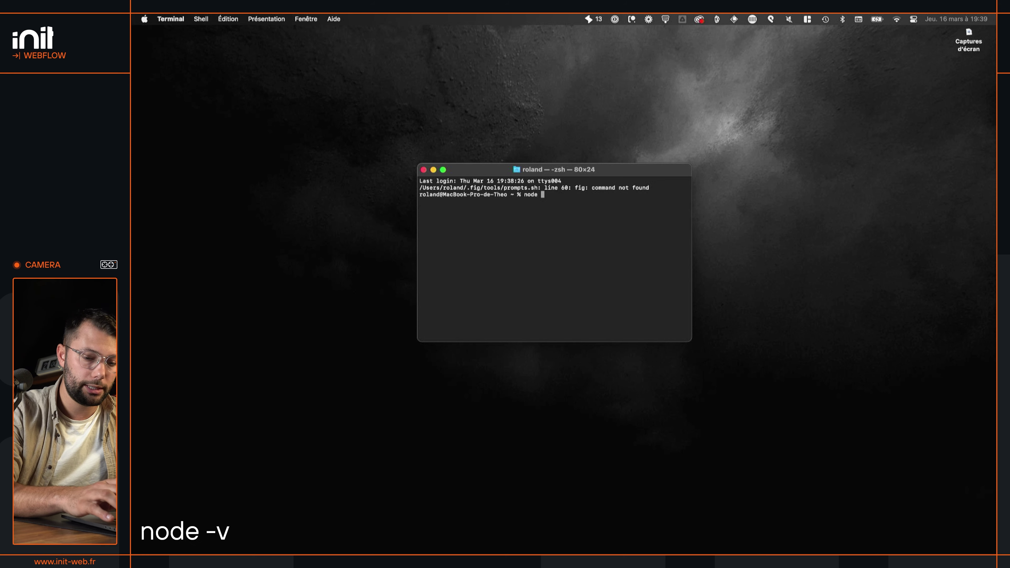
text(-v)
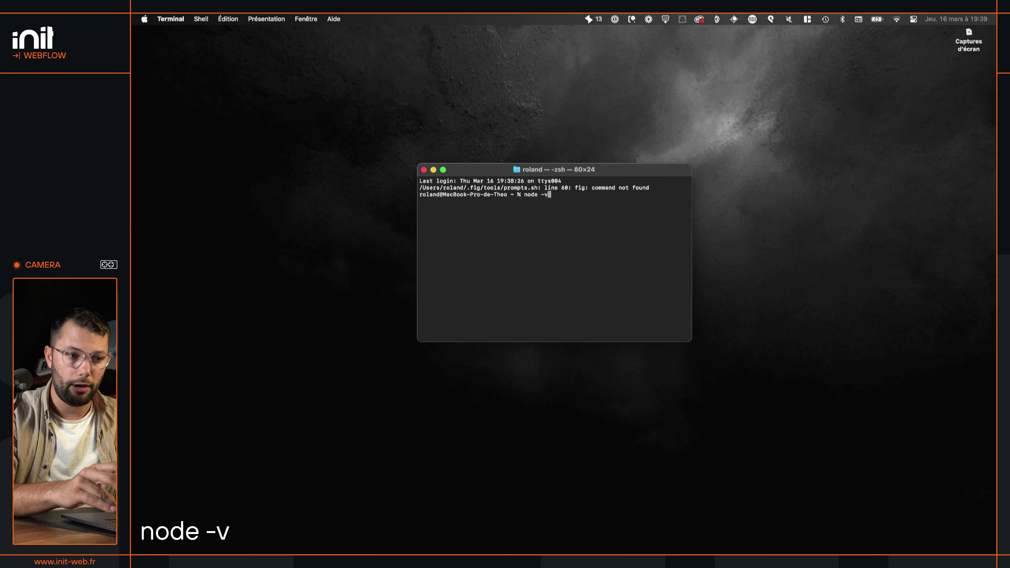
key(Return)
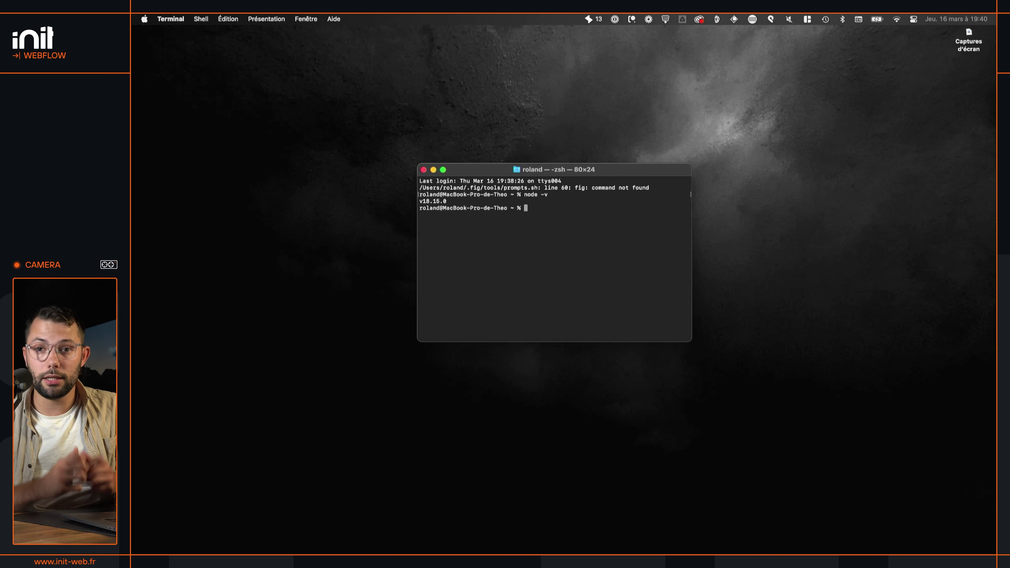
Try to install pnpm globally with npm install -g pnpm.
text(np)
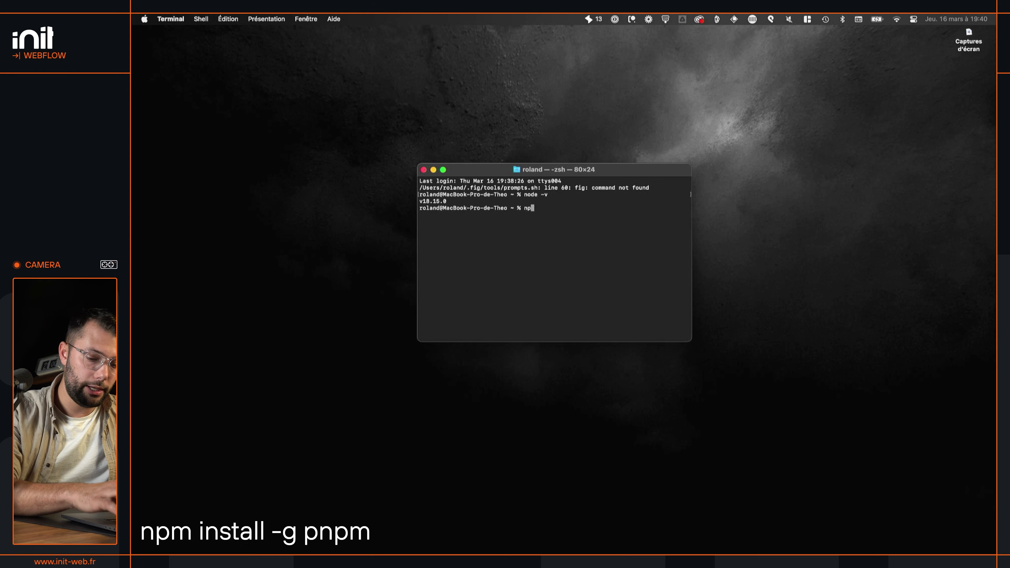
text(m install -g )
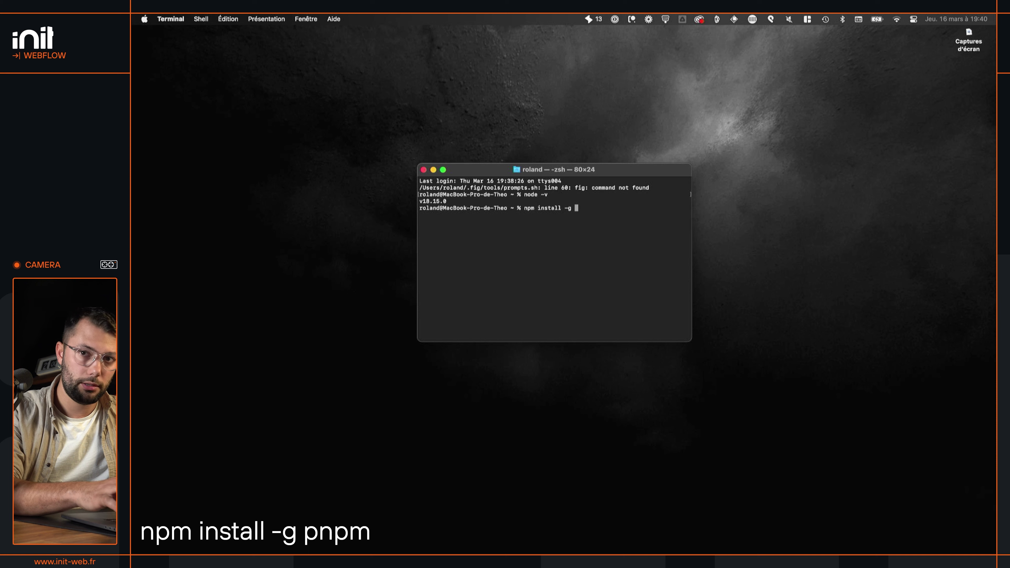
text(pnpm)
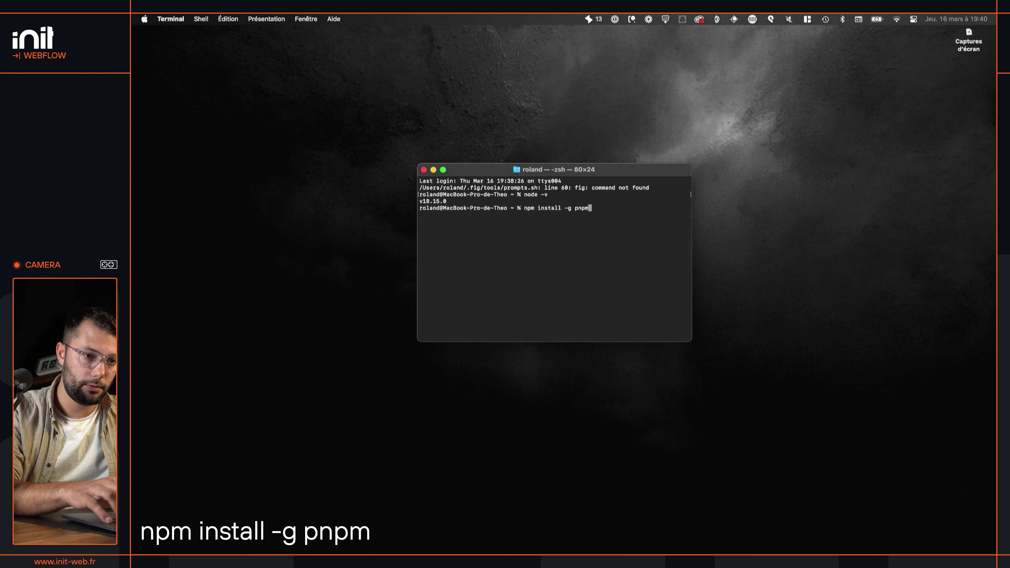
key(Return)
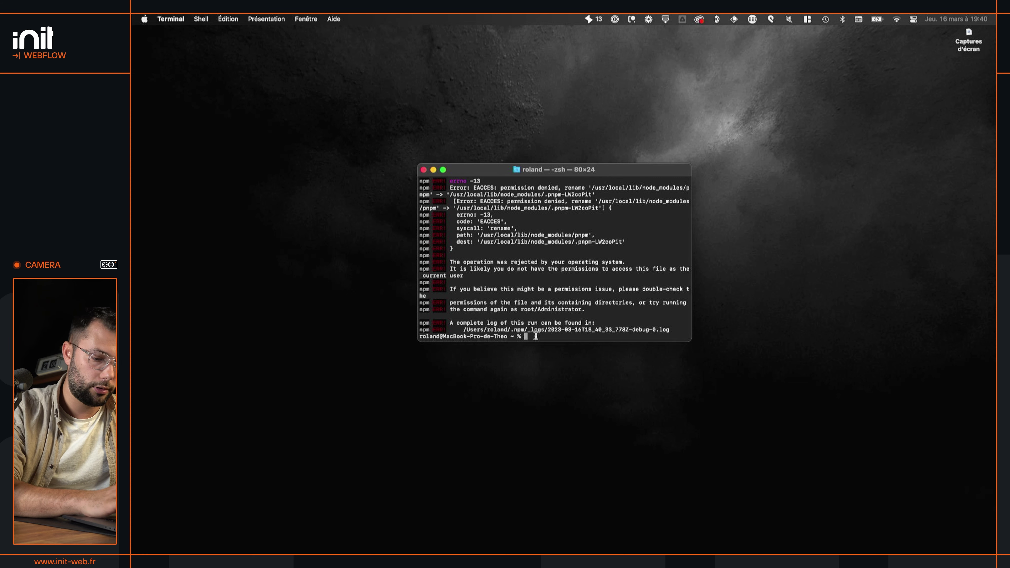
Install pnpm globally with administrator rights by running sudo npm install -g pnpm.
text(sudo npm)
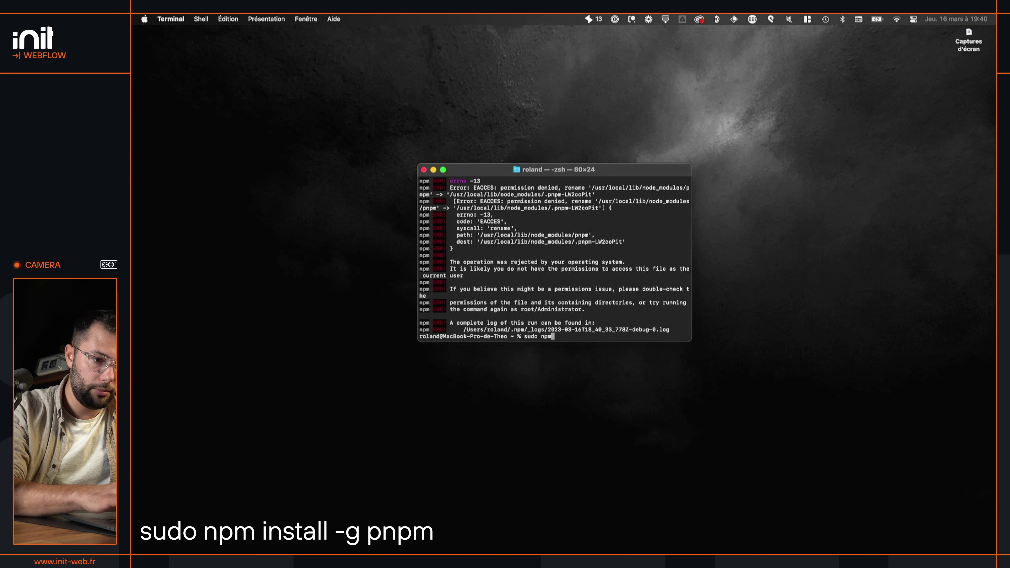
text( ins)
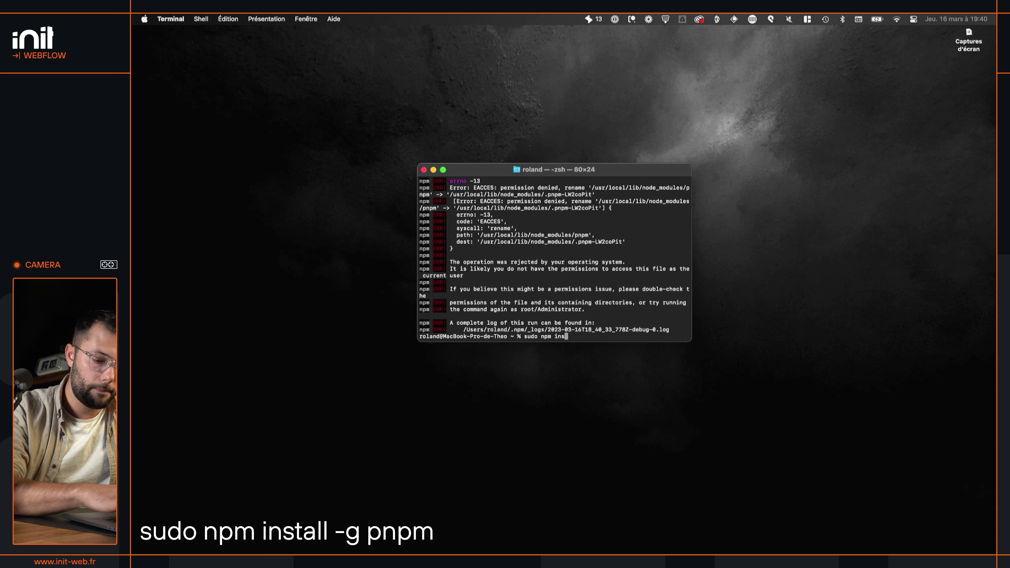
text(tall -)
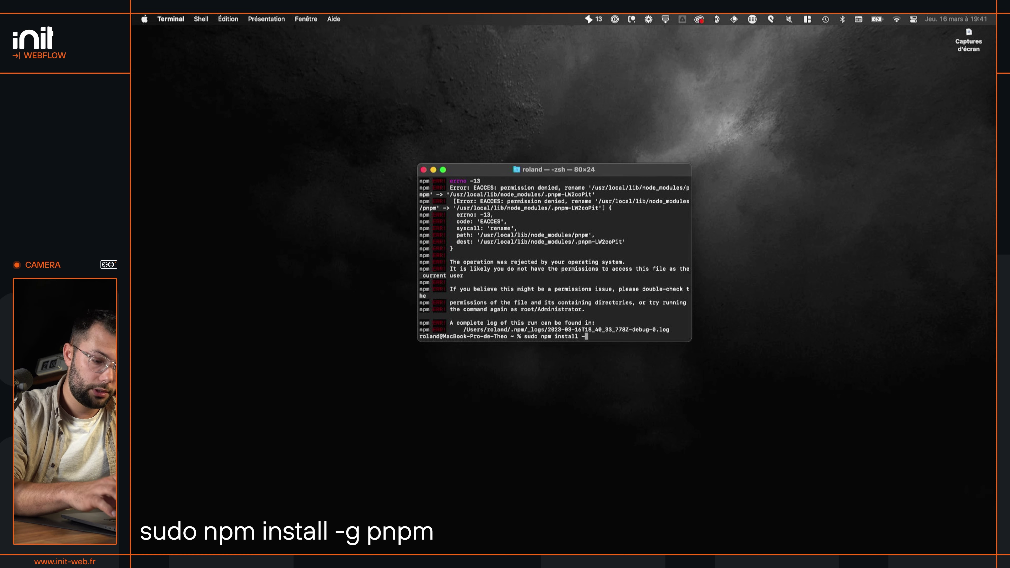
text(g )
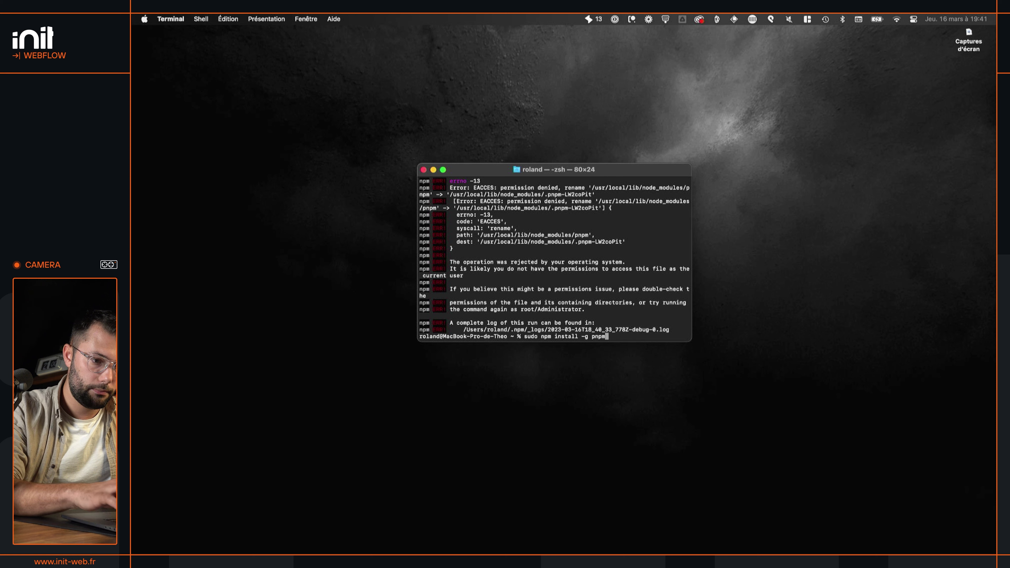
text(pnpm)
key(Return)
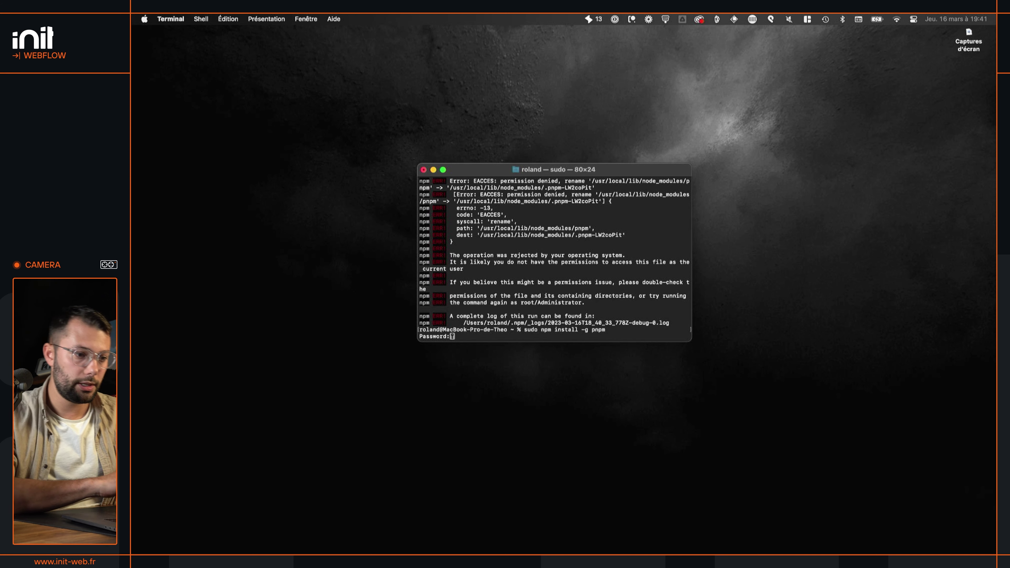